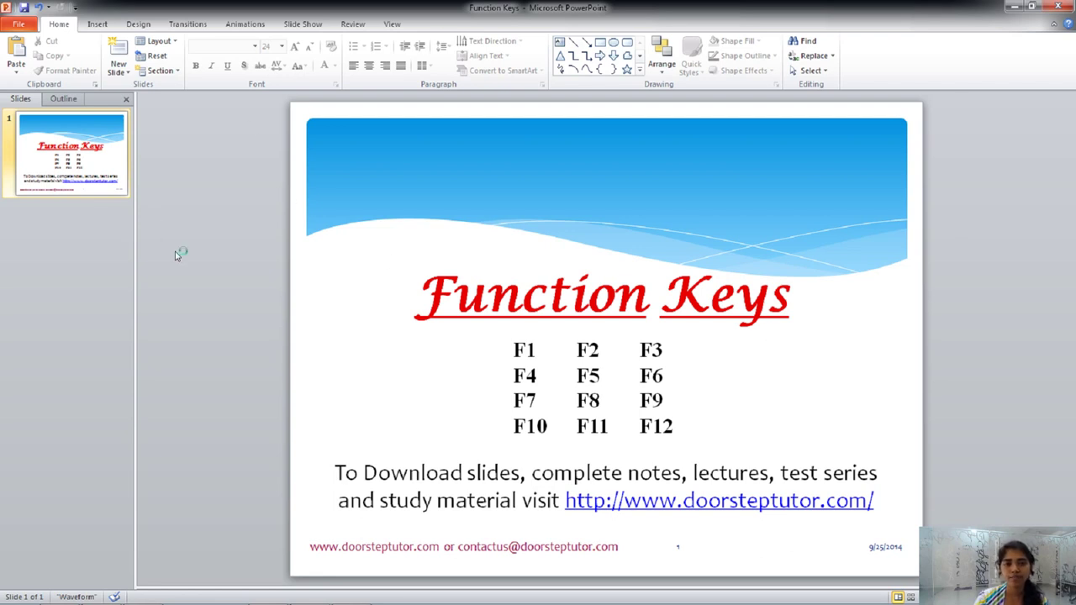
Step: View the built-in help window of PowerPoint and that of Word, closing each one after viewing
{"action": "key", "text": "F1"}
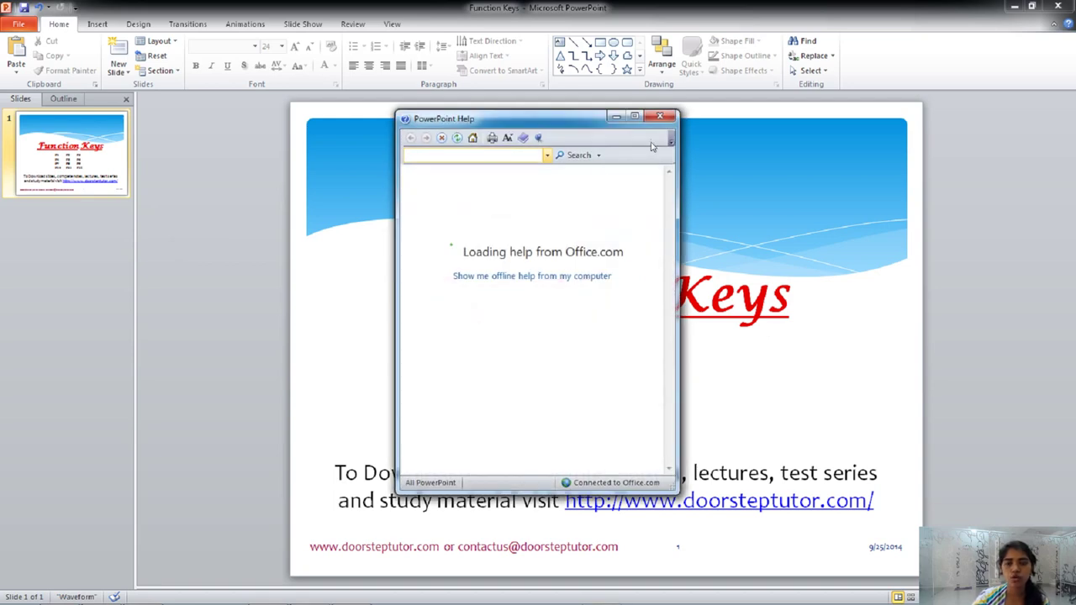
{"action": "left_click", "coordinate": [659, 115]}
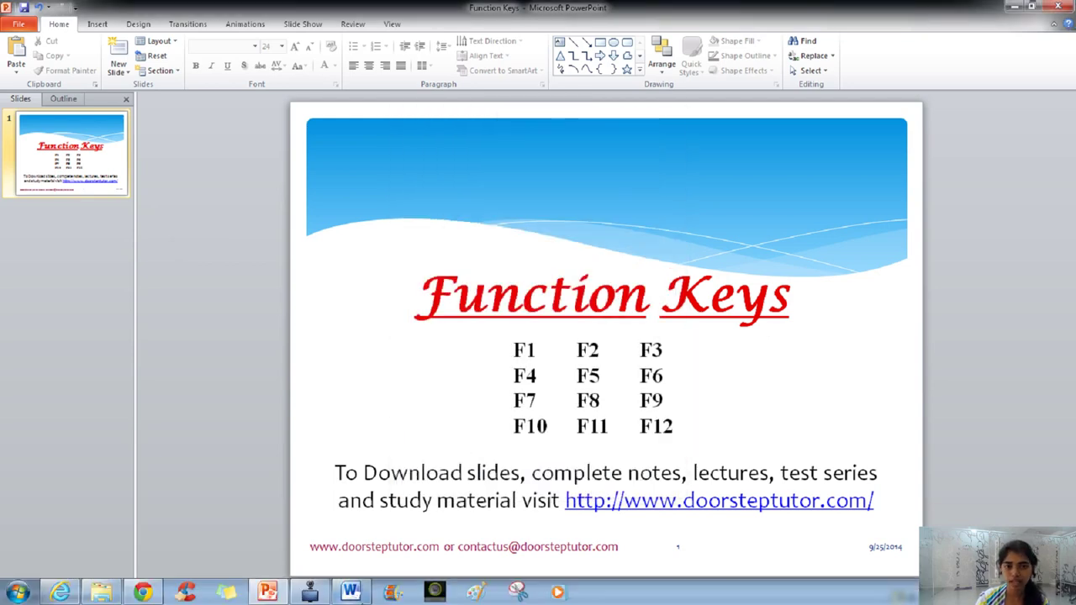
{"action": "left_click", "coordinate": [351, 592]}
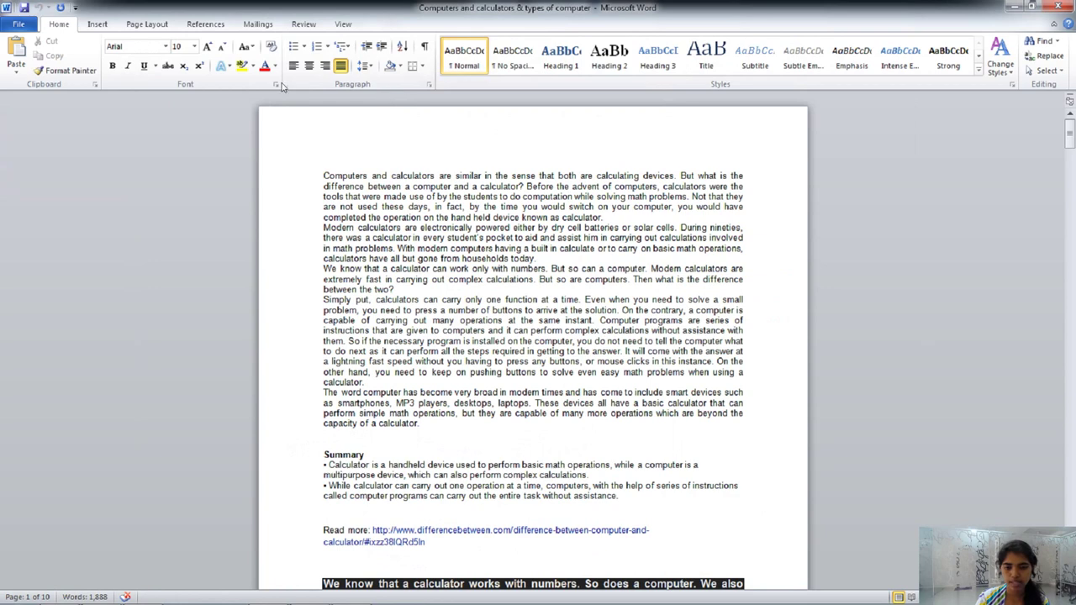
{"action": "key", "text": "F1"}
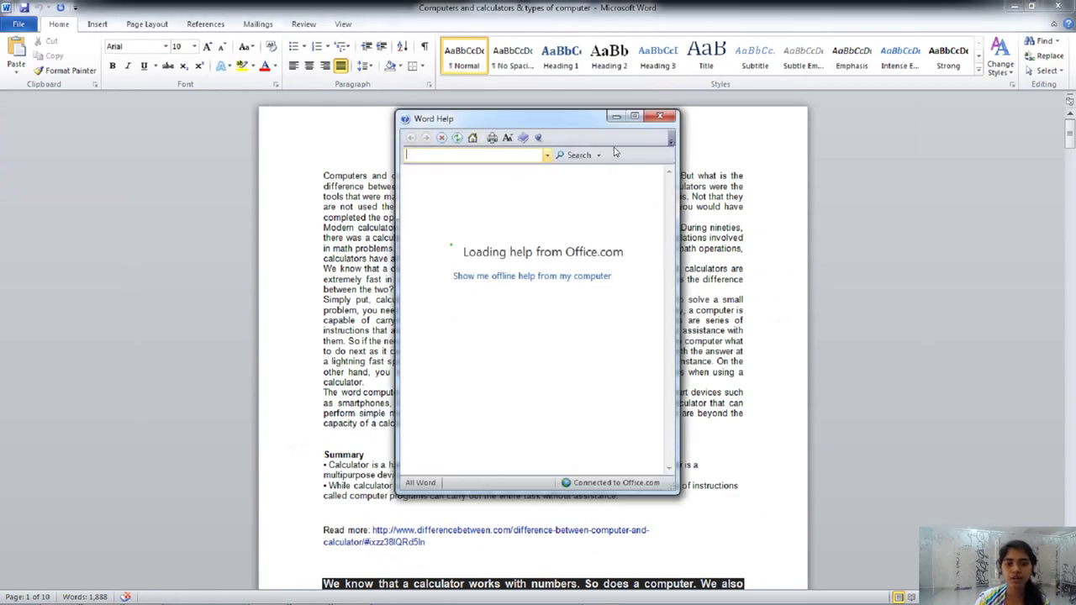
{"action": "left_click", "coordinate": [658, 118]}
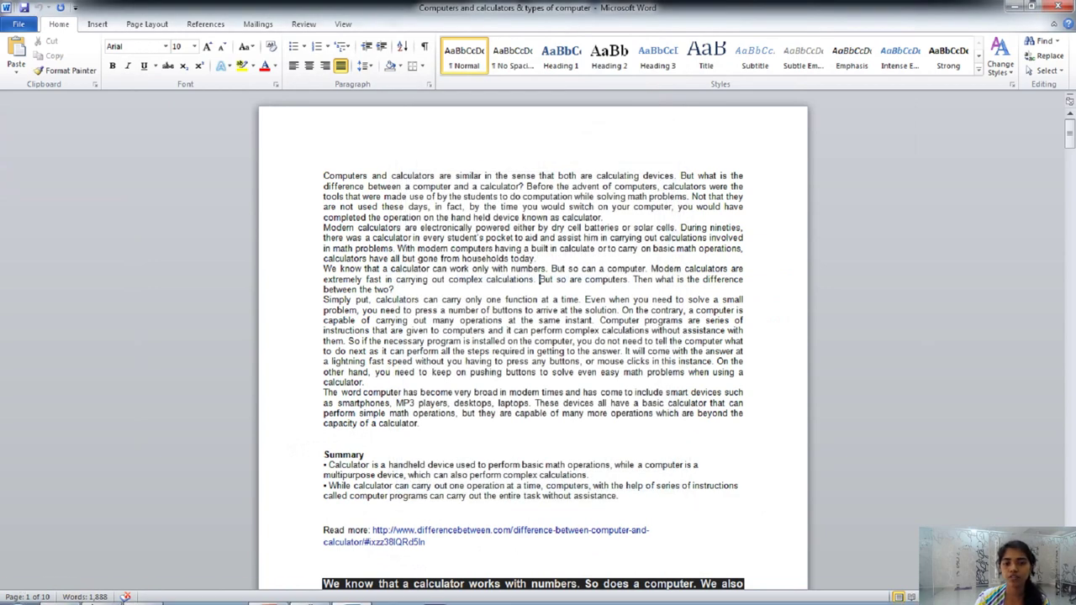
Step: Switch to Chrome and open its help
{"action": "left_click", "coordinate": [143, 593]}
{"action": "key", "text": "F1"}
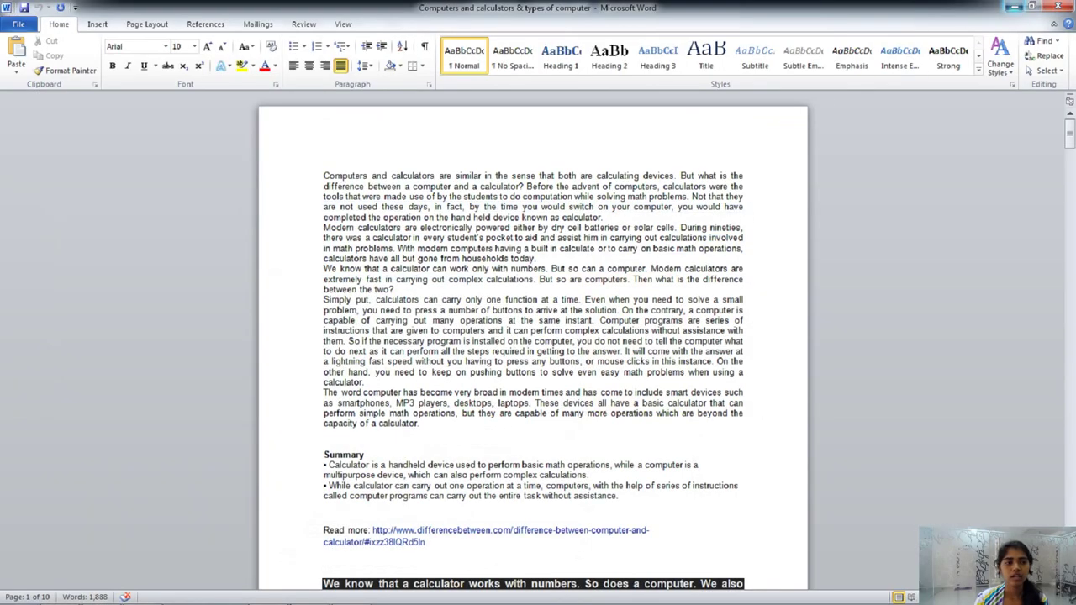
Step: Minimize Word and the screen recorder, open Windows Help and Support from the desktop, and close it
{"action": "left_click", "coordinate": [1009, 7]}
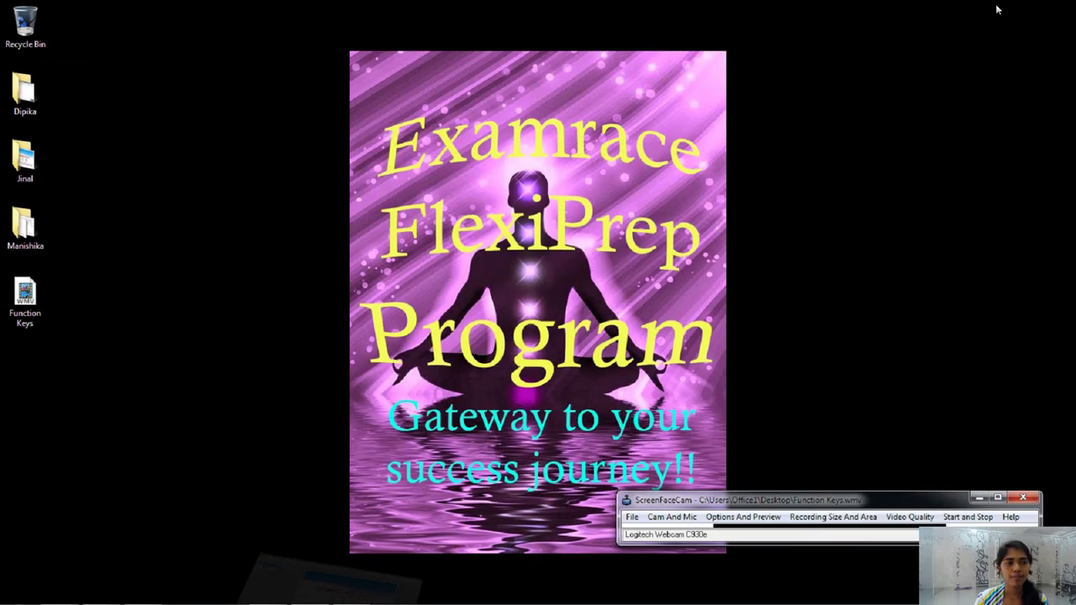
{"action": "left_click", "coordinate": [977, 498]}
{"action": "key", "text": "F1"}
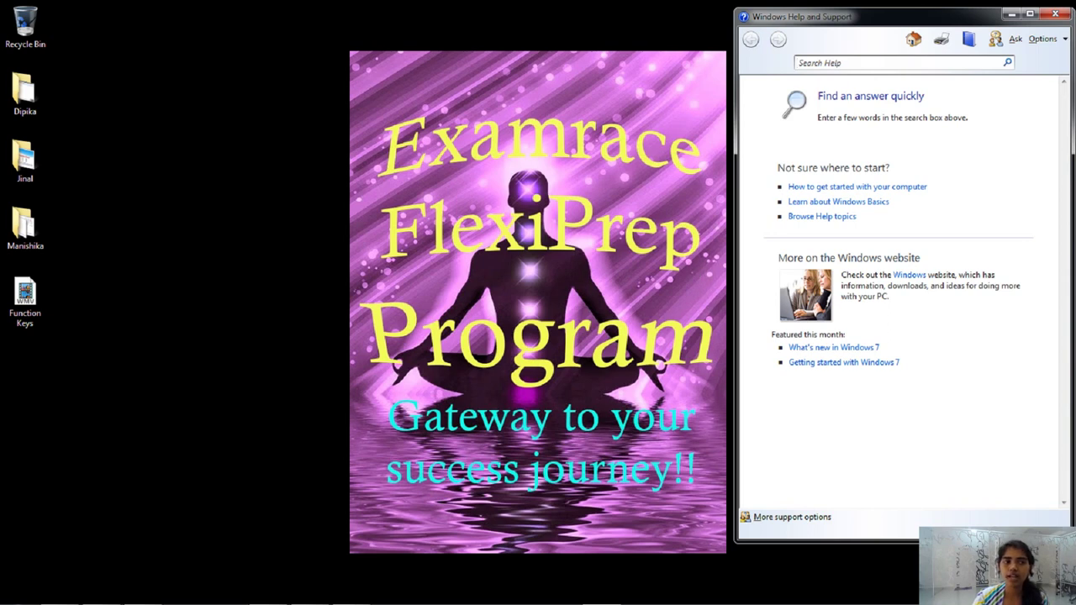
{"action": "left_click", "coordinate": [1056, 13]}
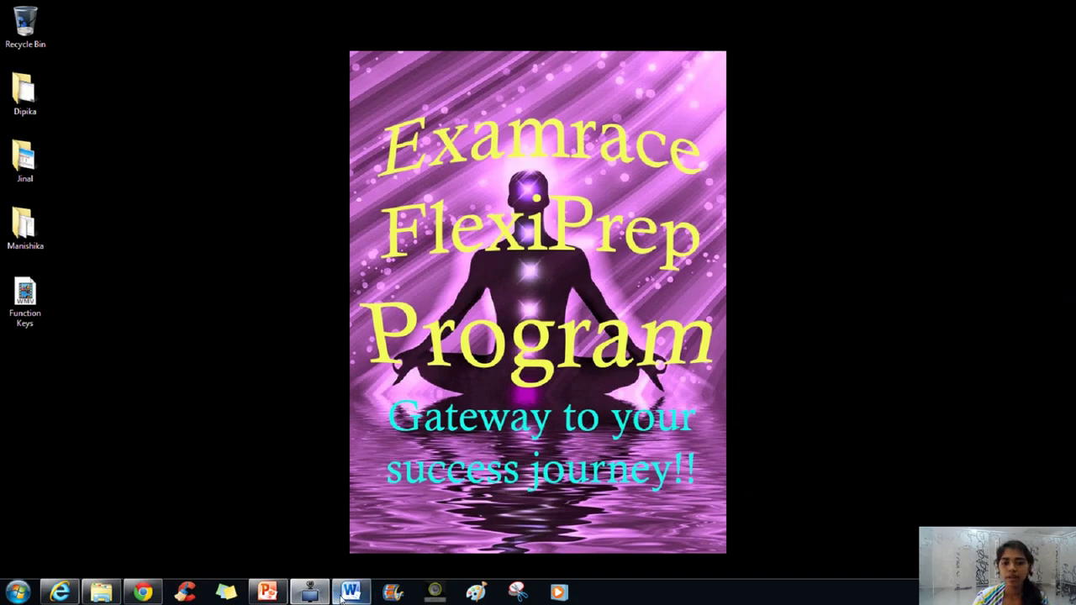
Step: Switch to Word, bring up Windows Help and Support over the document, and close it
{"action": "left_click", "coordinate": [352, 593]}
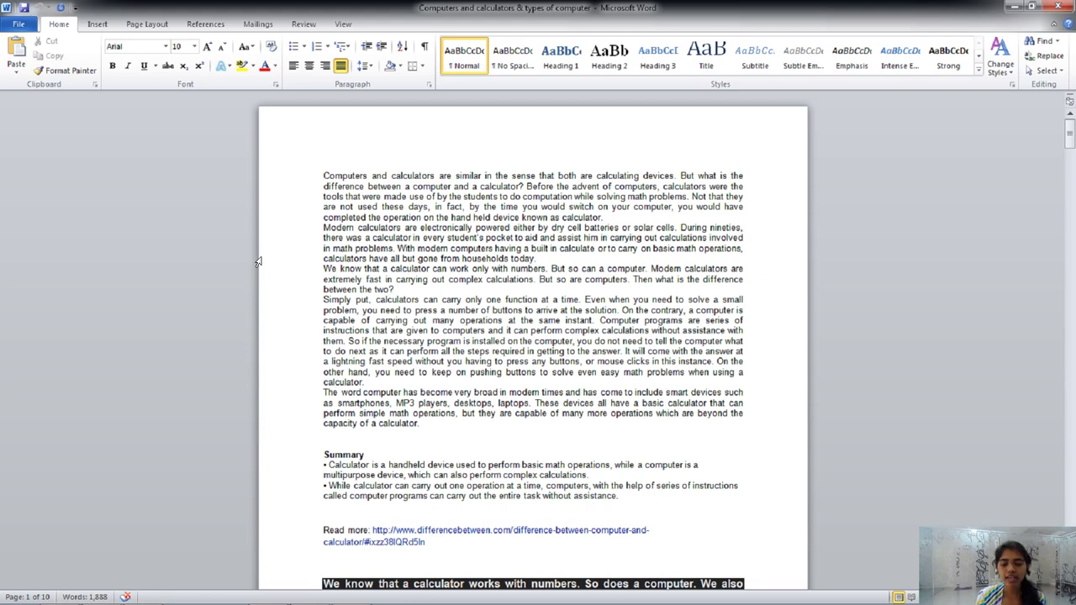
{"action": "key", "text": "super+F1"}
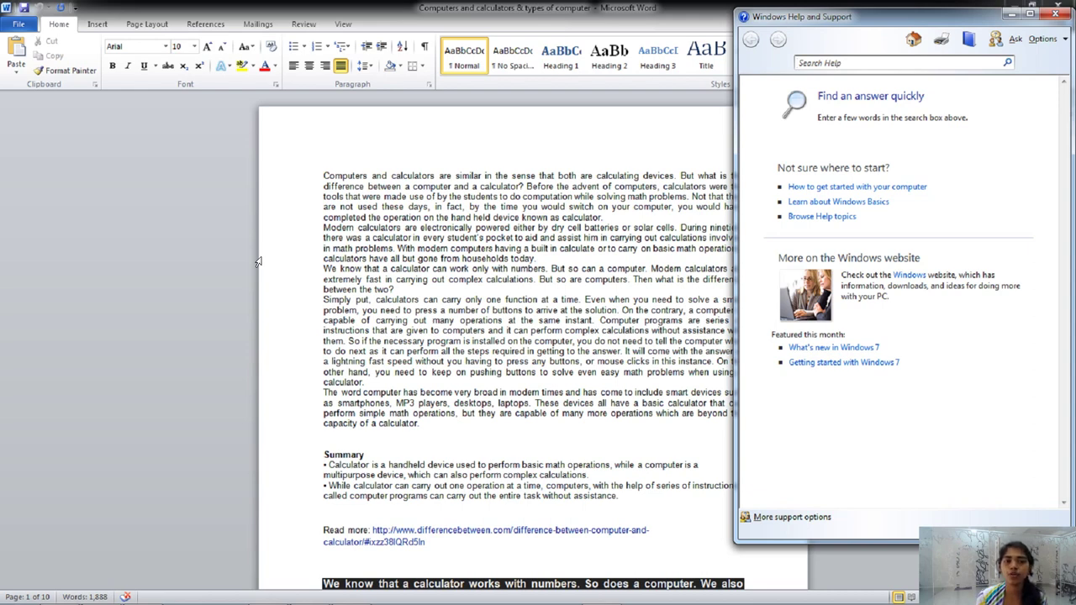
{"action": "left_click", "coordinate": [1057, 17]}
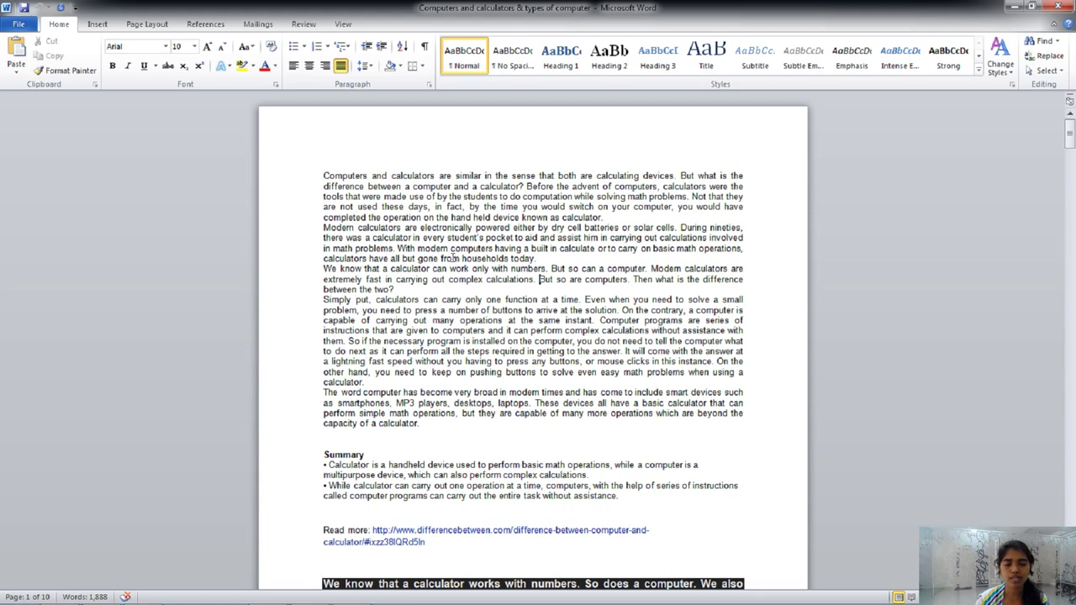
Step: Show Reveal Formatting in the document, inspect the formatting of the first two paragraphs, and close it
{"action": "key", "text": "shift+F1"}
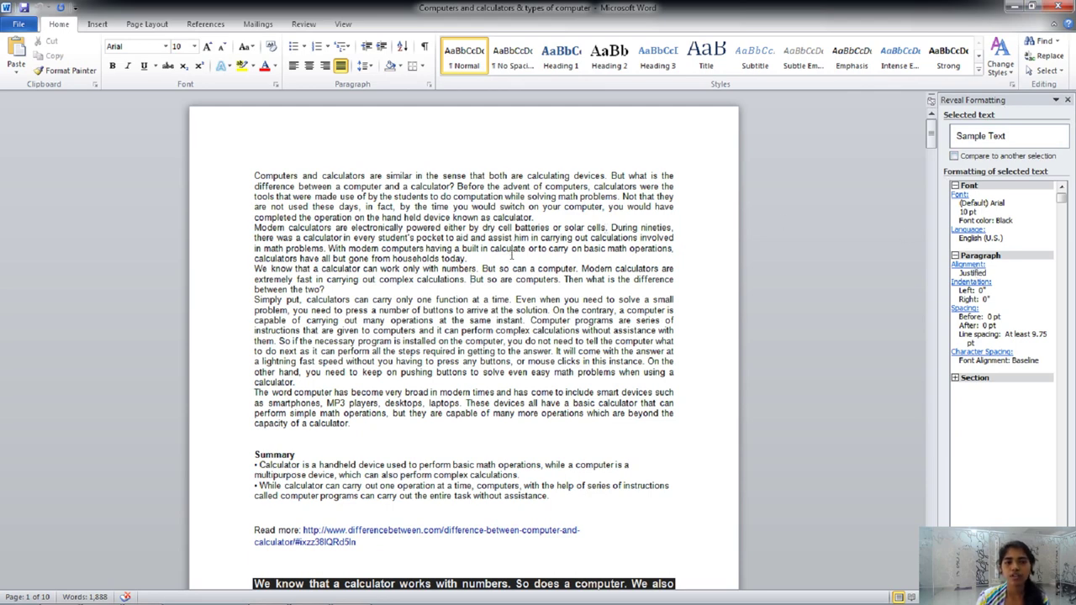
{"action": "left_click_drag", "start_coordinate": [469, 258], "coordinate": [224, 173]}
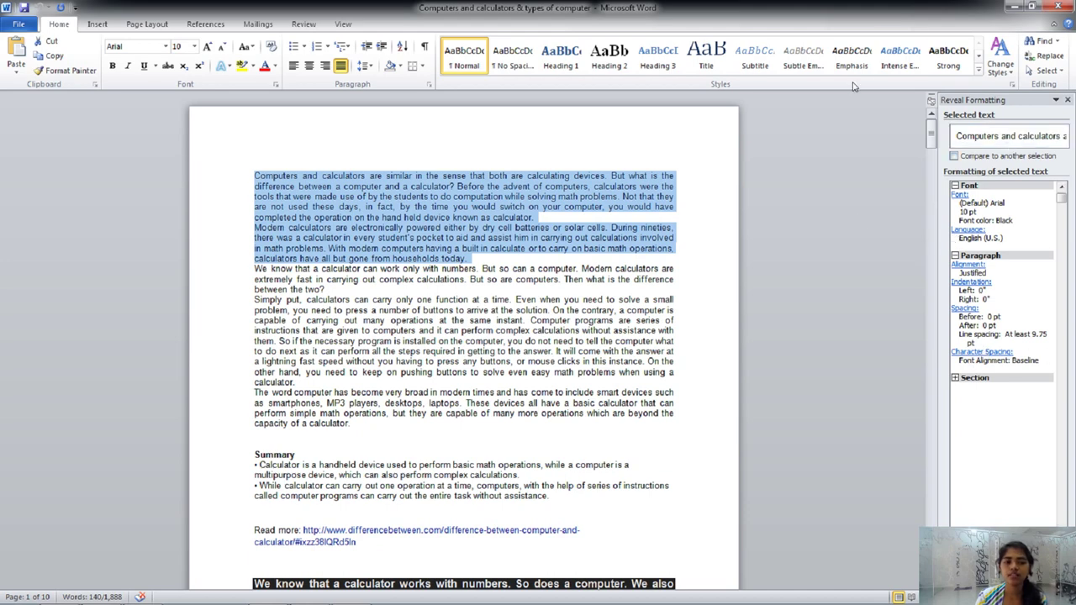
{"action": "key", "text": "End"}
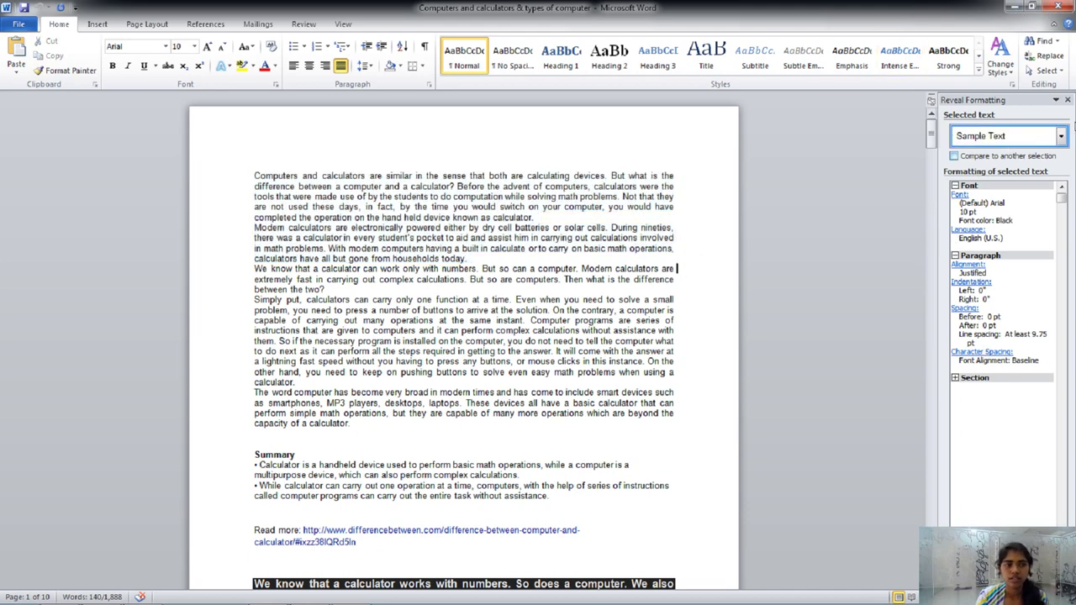
{"action": "left_click", "coordinate": [1068, 100]}
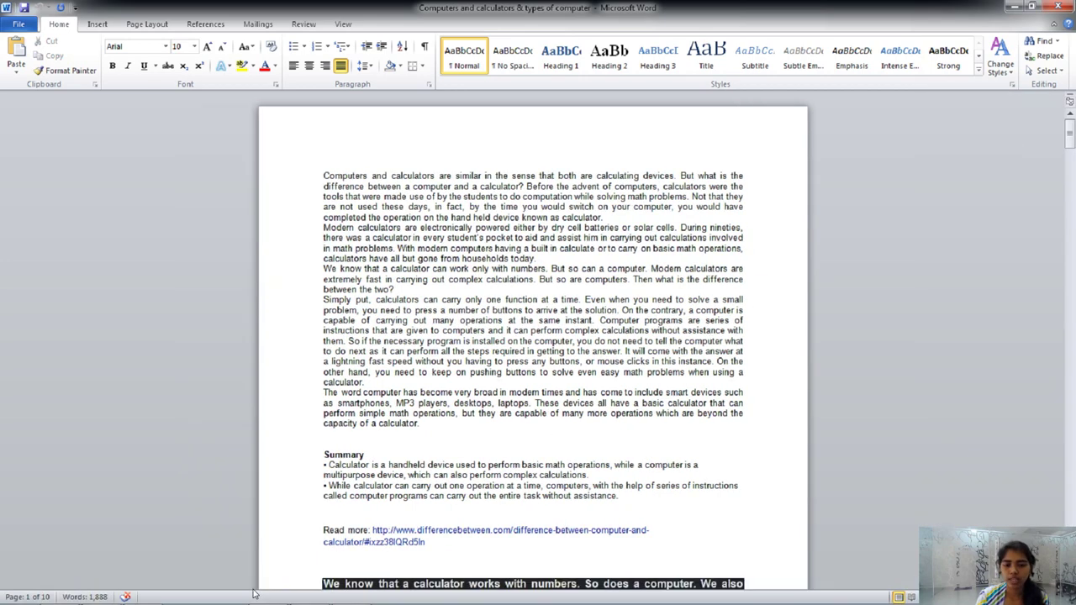
Step: Switch to Windows Explorer and open the names of the Documents and Music libraries for renaming
{"action": "mouse_move", "coordinate": [262, 594]}
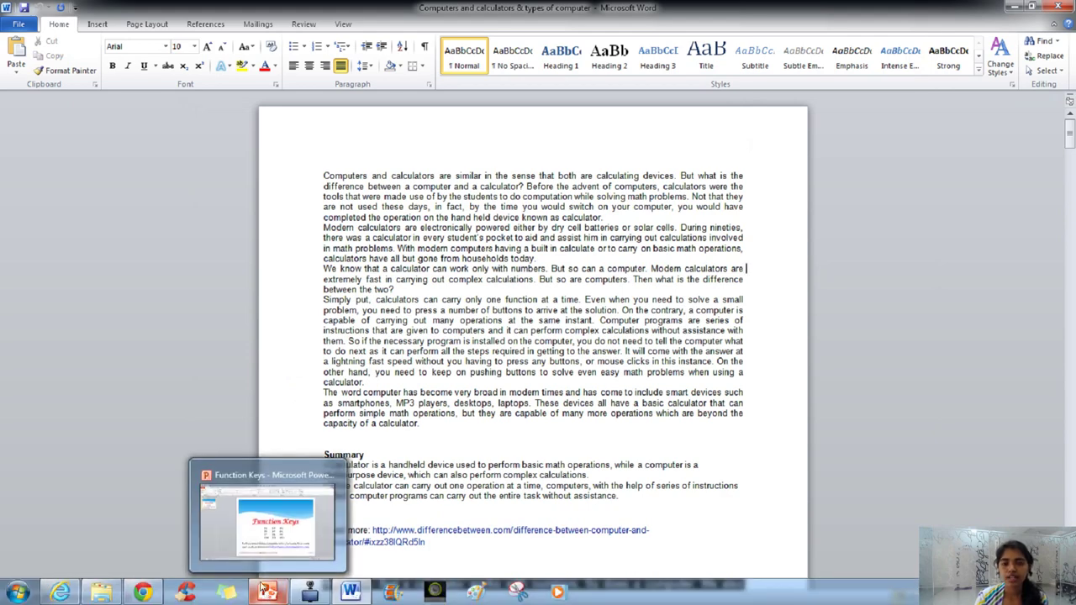
{"action": "left_click", "coordinate": [101, 593]}
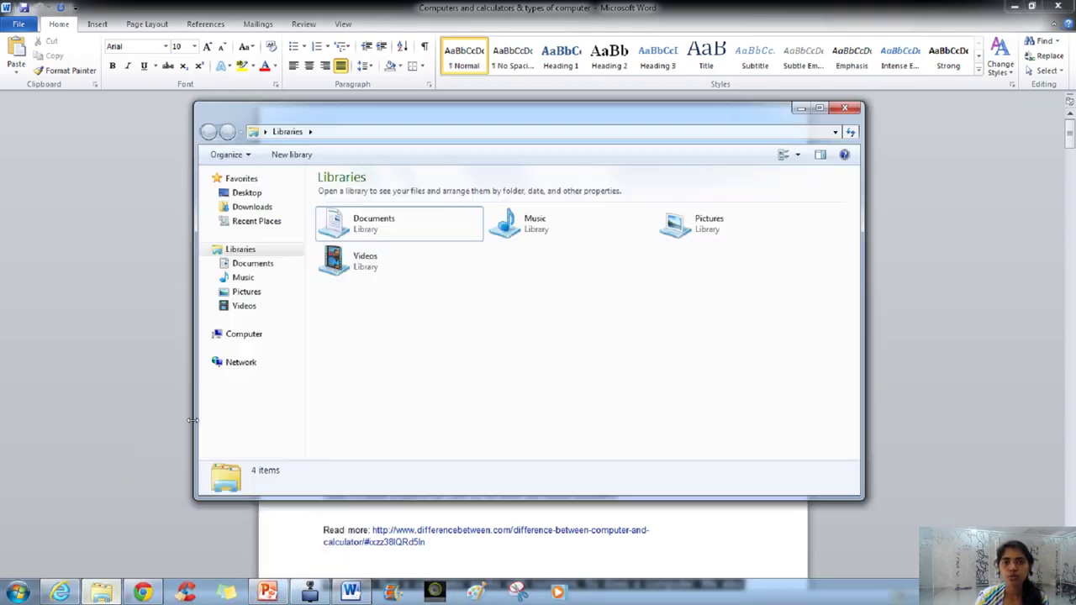
{"action": "left_click", "coordinate": [412, 220]}
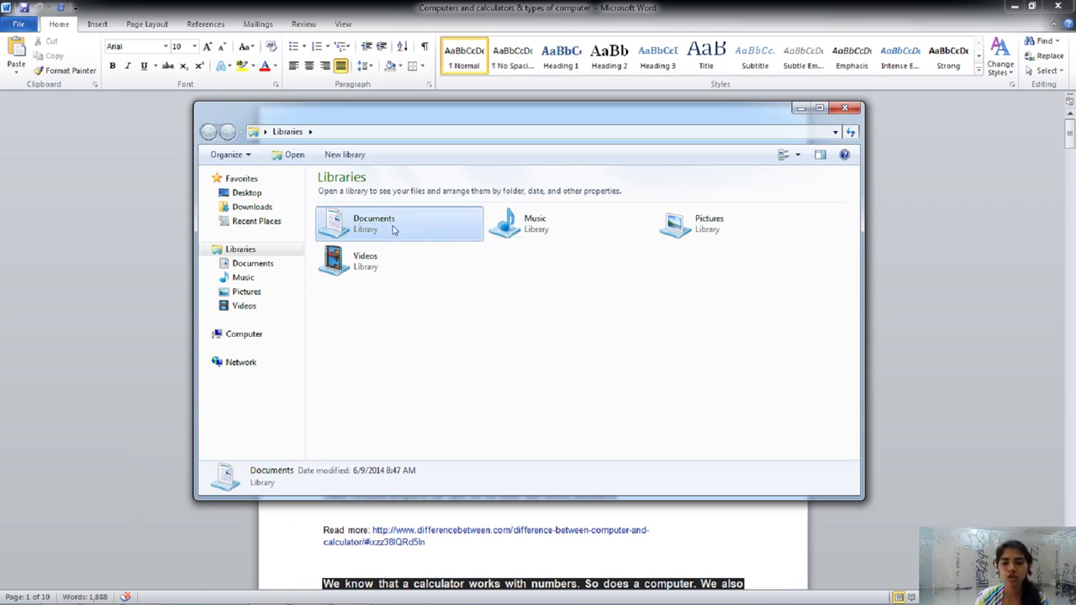
{"action": "left_click", "coordinate": [387, 234]}
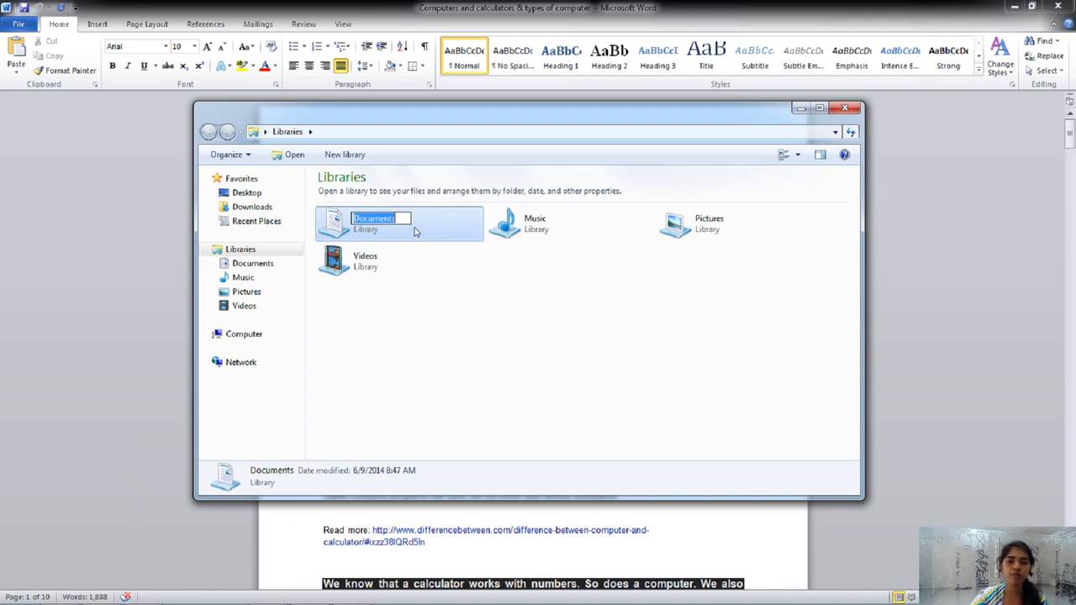
{"action": "left_click", "coordinate": [496, 238]}
{"action": "left_click", "coordinate": [536, 231]}
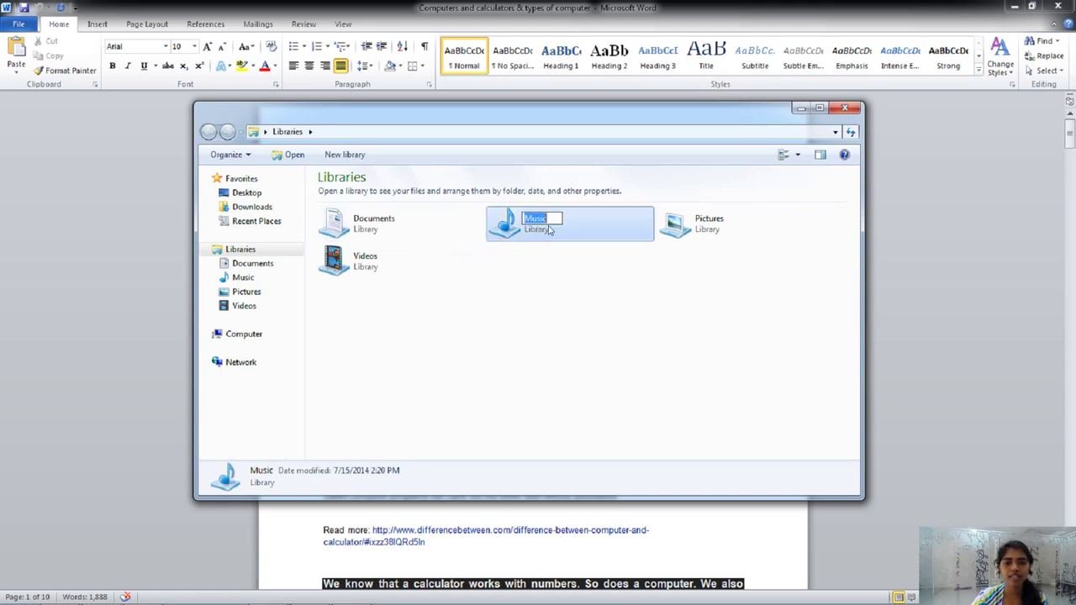
Step: In the Downloads folder, open the names of "classification of market" and "ias prelims.docx.crdownload" for renaming and leave the editing
{"action": "left_click", "coordinate": [256, 208]}
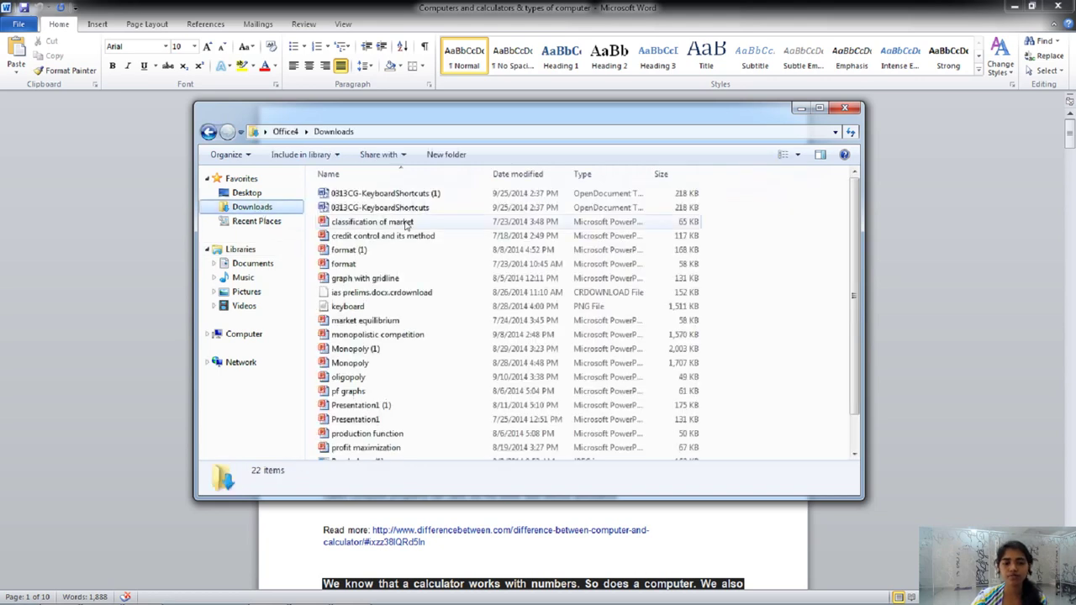
{"action": "left_click", "coordinate": [391, 225]}
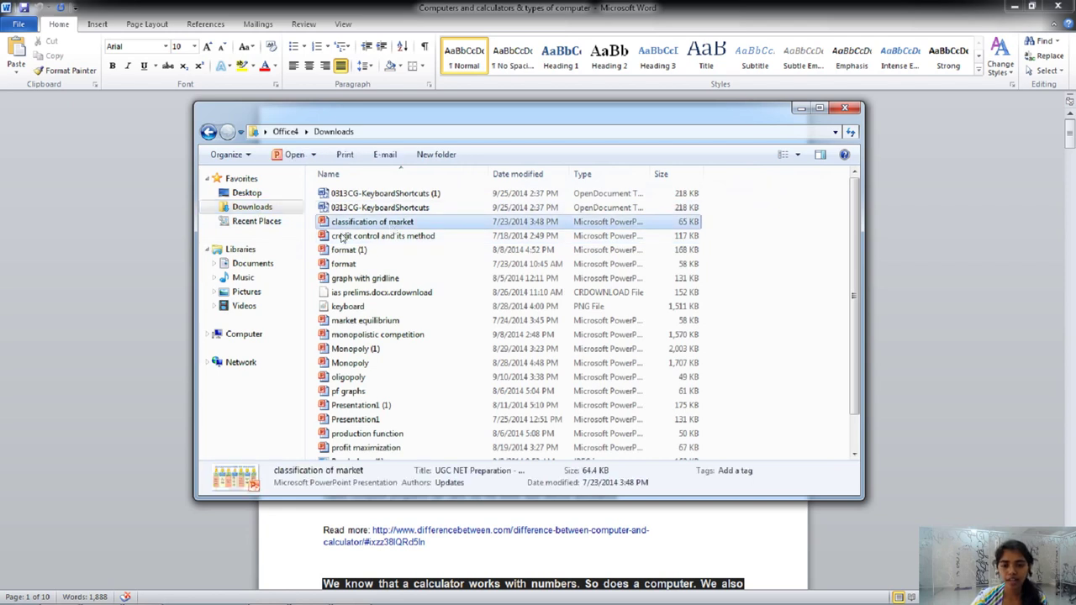
{"action": "left_click", "coordinate": [401, 223]}
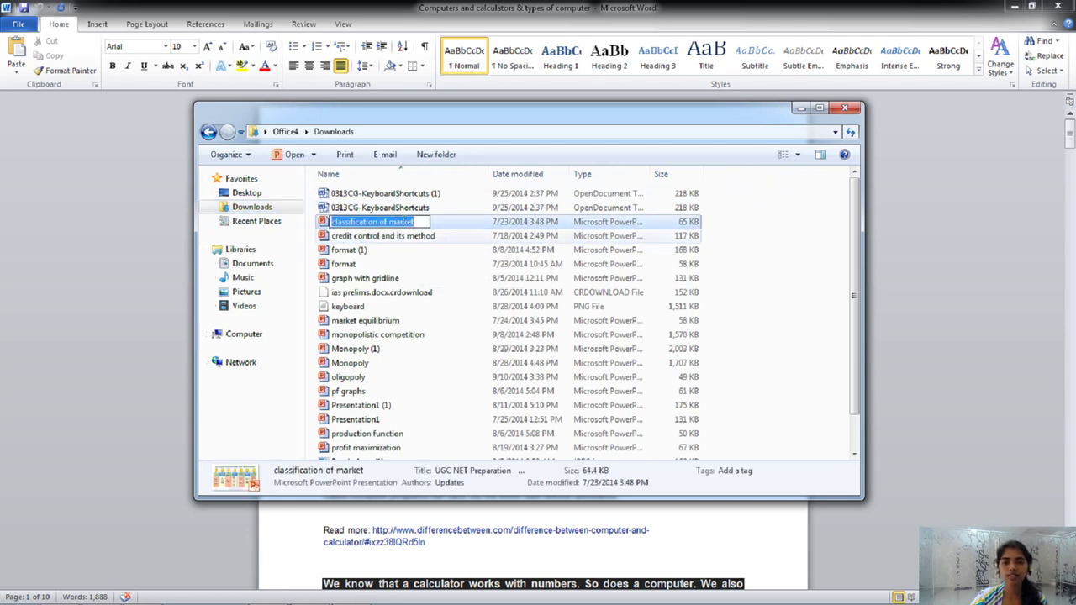
{"action": "left_click", "coordinate": [387, 293]}
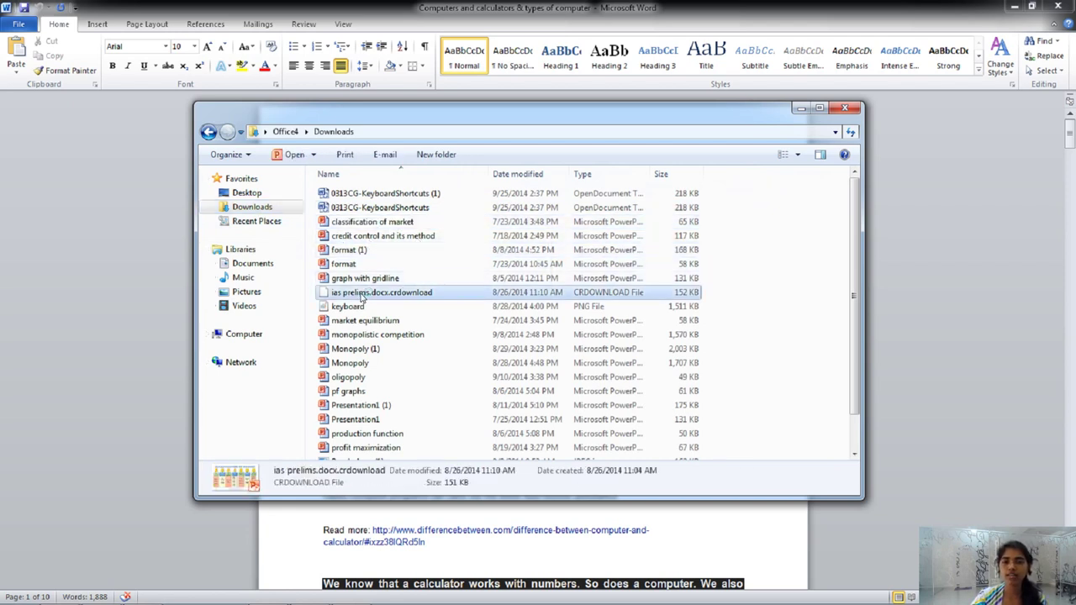
{"action": "left_click", "coordinate": [388, 292]}
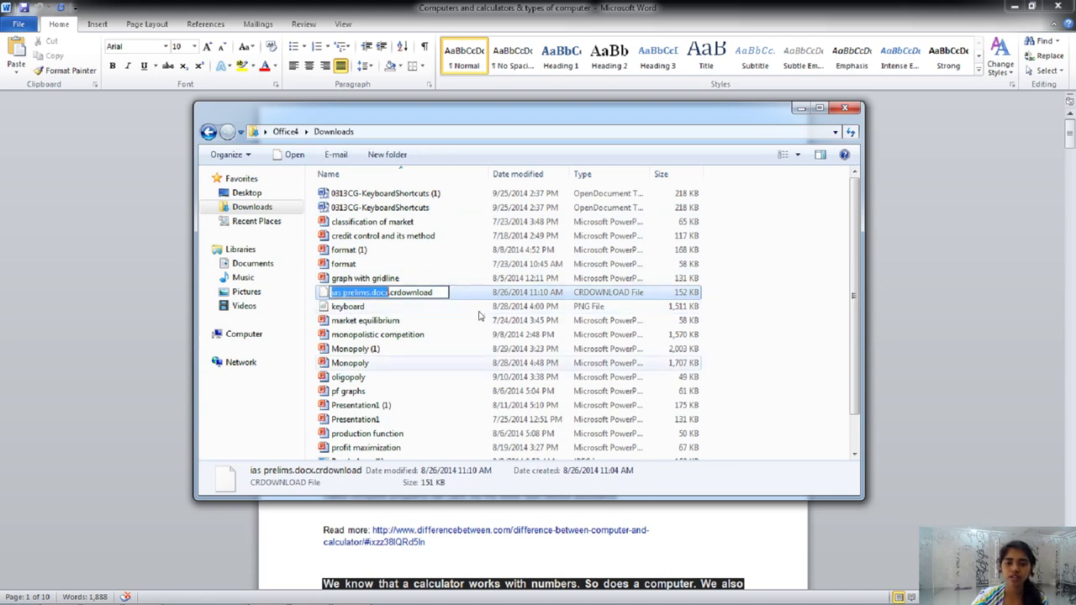
{"action": "left_click", "coordinate": [502, 237]}
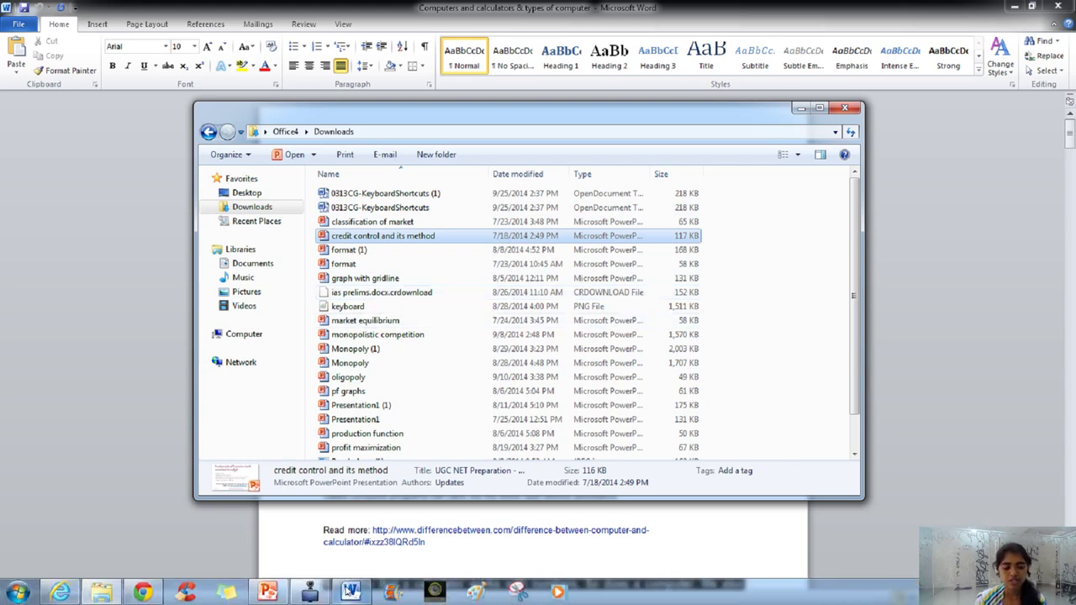
Step: Switch to Word, bring up the dialog for opening a document and cancel it, and show the print view
{"action": "left_click", "coordinate": [350, 593]}
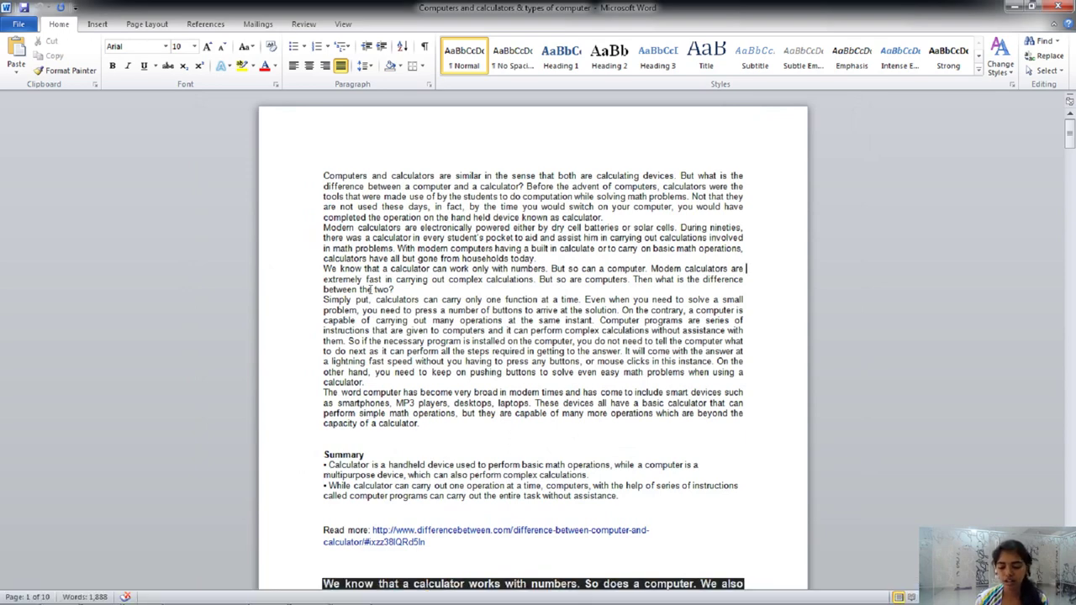
{"action": "key", "text": "ctrl+o"}
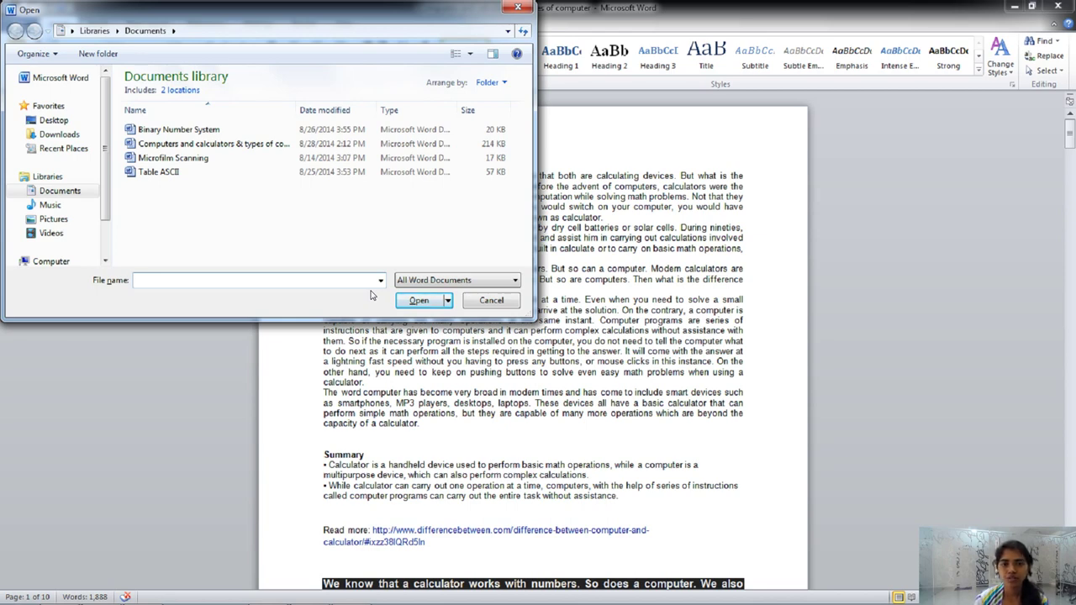
{"action": "left_click", "coordinate": [476, 303]}
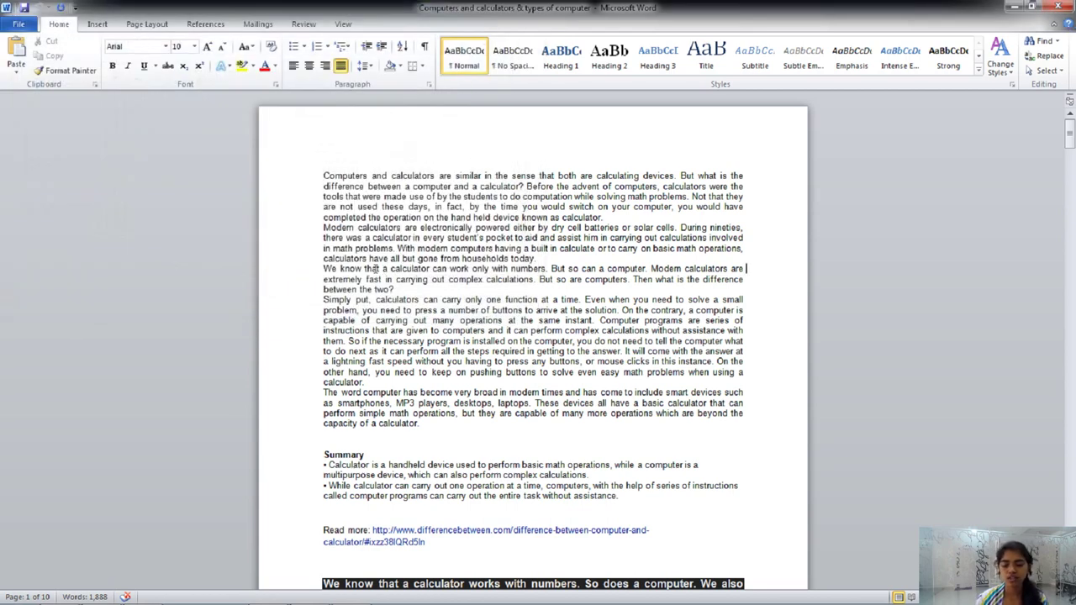
{"action": "key", "text": "ctrl+p"}
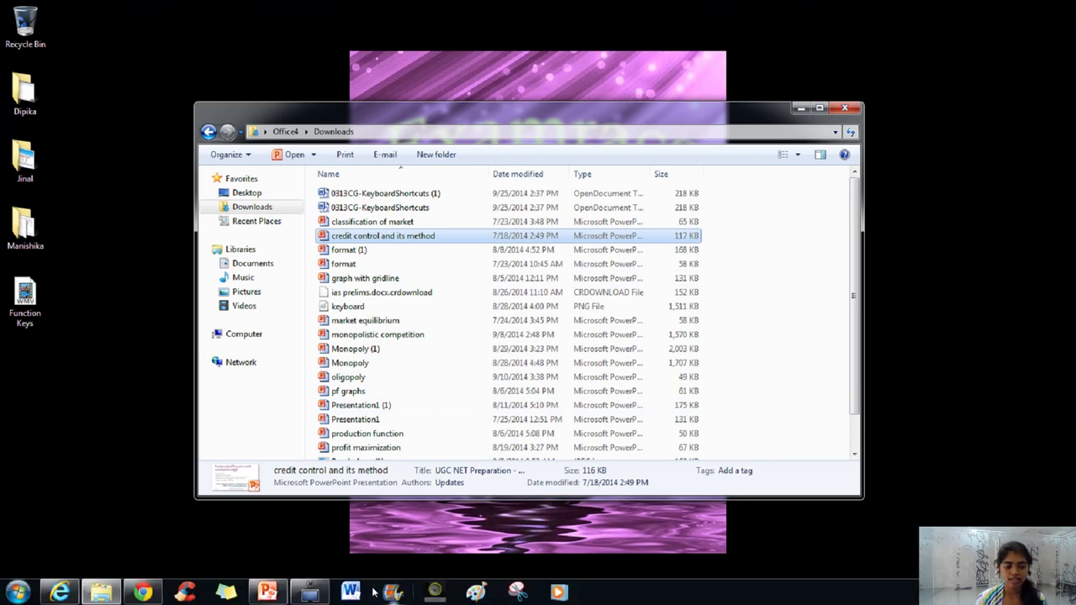
Step: Reopen "Computers and calculators & types of computer" in Word and change the case of its first paragraph to uppercase, ending with lowercase
{"action": "right_click", "coordinate": [362, 593]}
{"action": "left_click", "coordinate": [365, 392]}
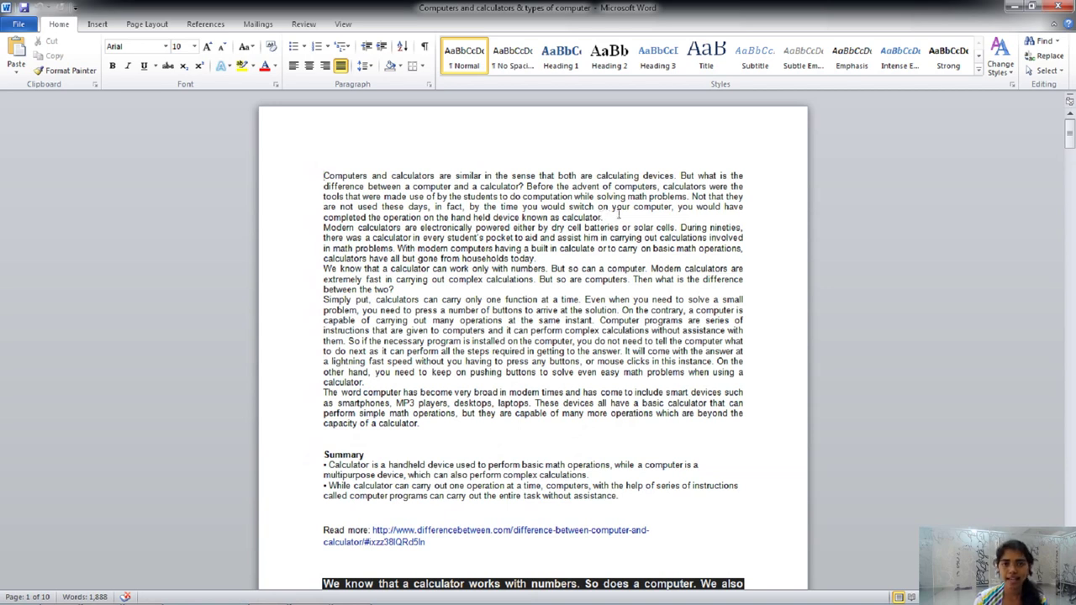
{"action": "left_click_drag", "start_coordinate": [606, 217], "coordinate": [323, 176]}
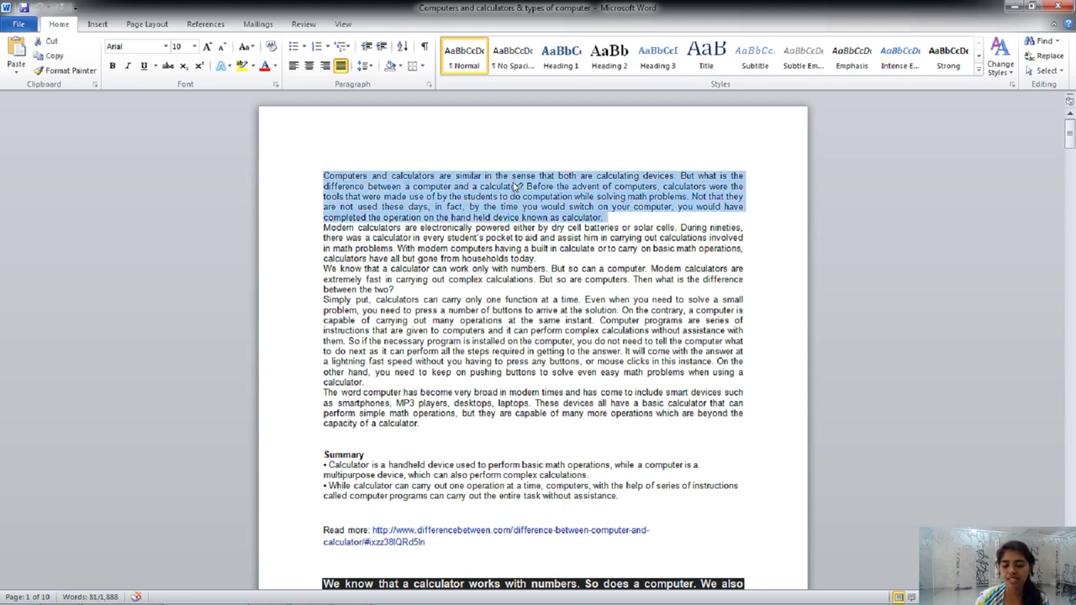
{"action": "key", "text": "shift+F3"}
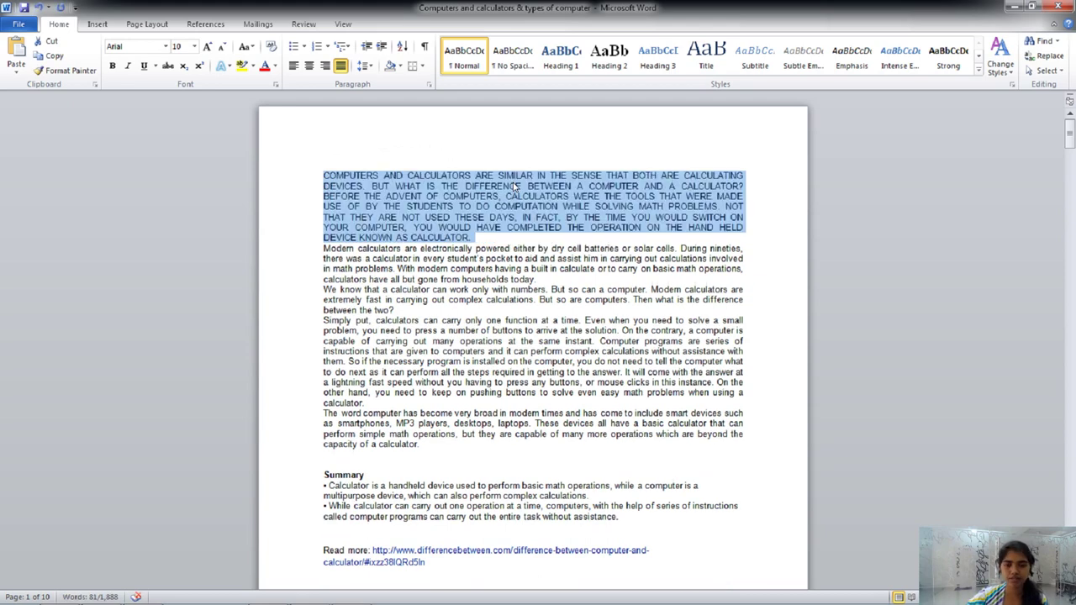
{"action": "key", "text": "shift+F3"}
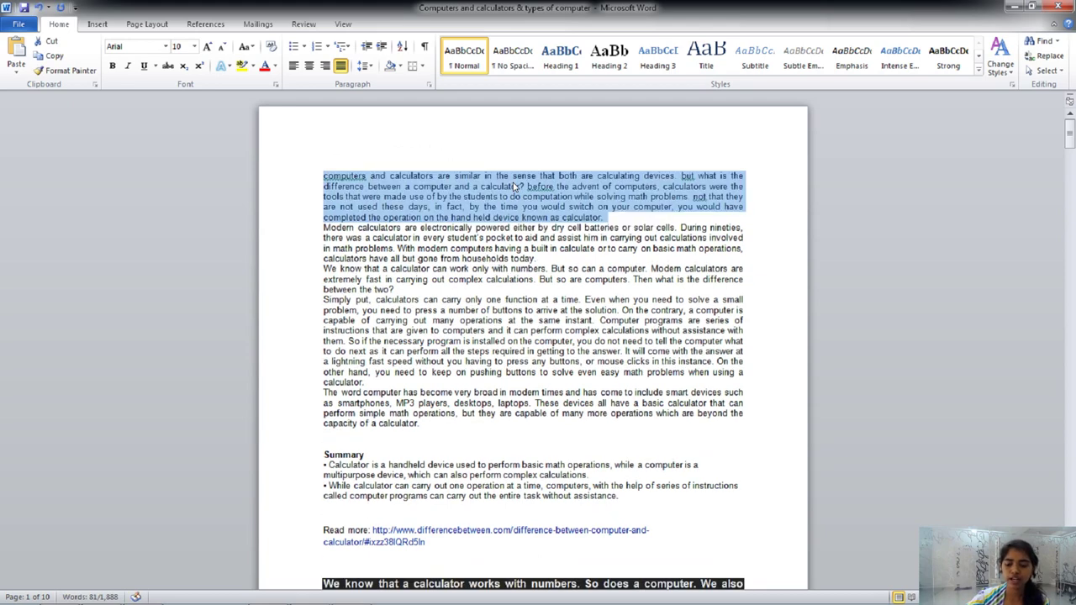
Step: Change the case of the selected first paragraph to sentence case and deselect it
{"action": "key", "text": "shift+F3"}
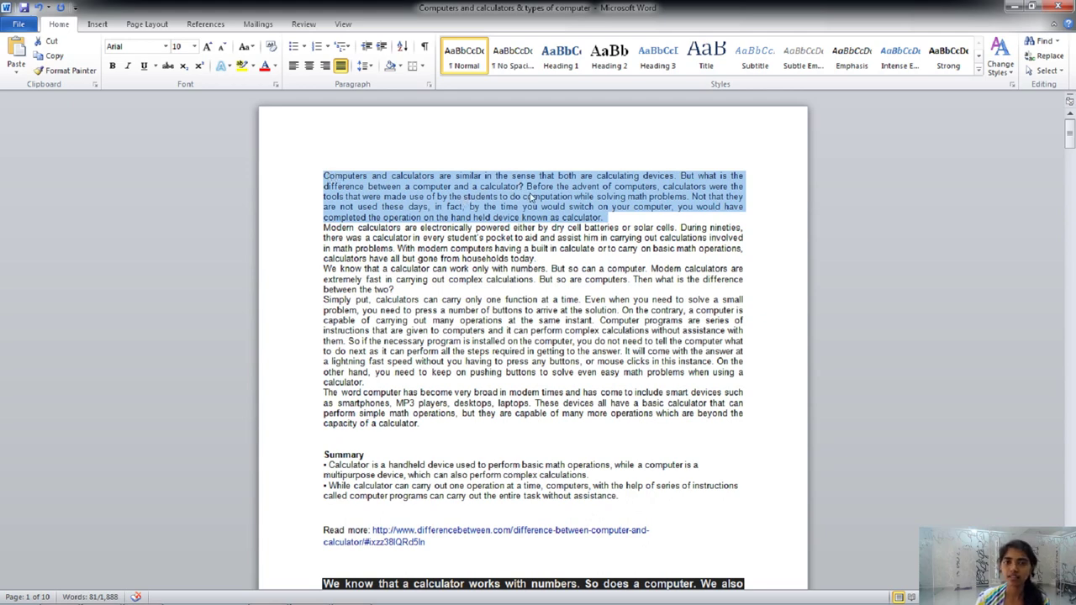
{"action": "left_click", "coordinate": [569, 207]}
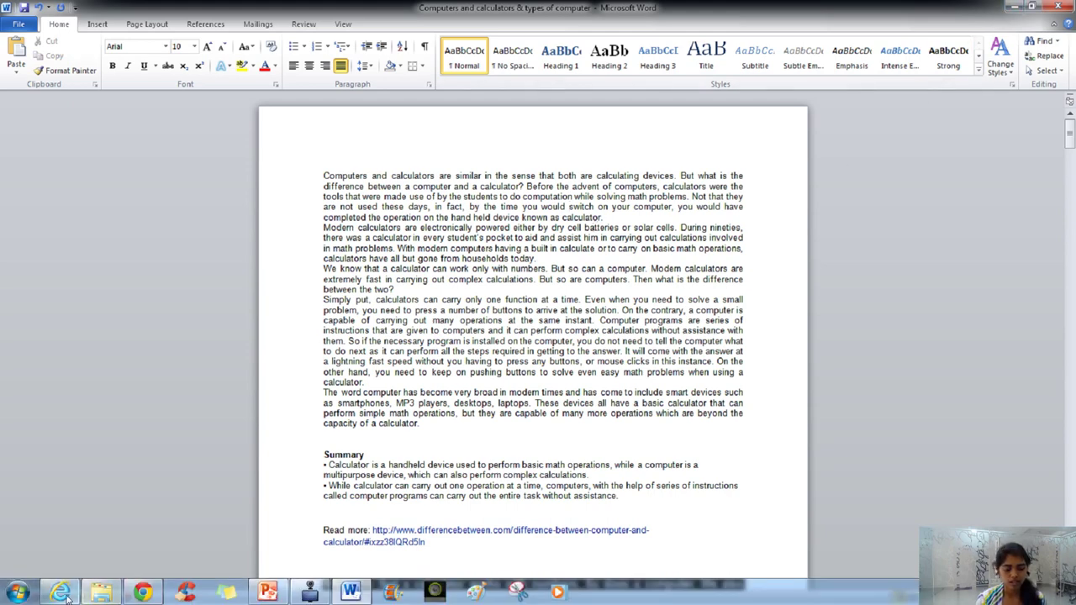
Step: Switch to Internet Explorer, select the MSN page address twice to show the address bar shortcut, and minimize the window
{"action": "left_click", "coordinate": [67, 596]}
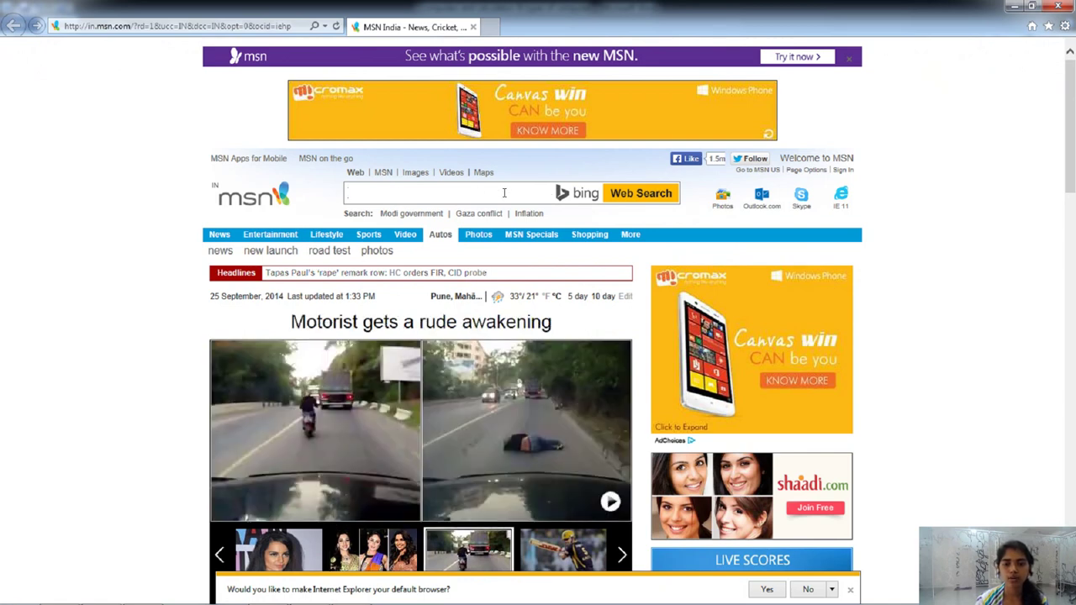
{"action": "key", "text": "alt+d"}
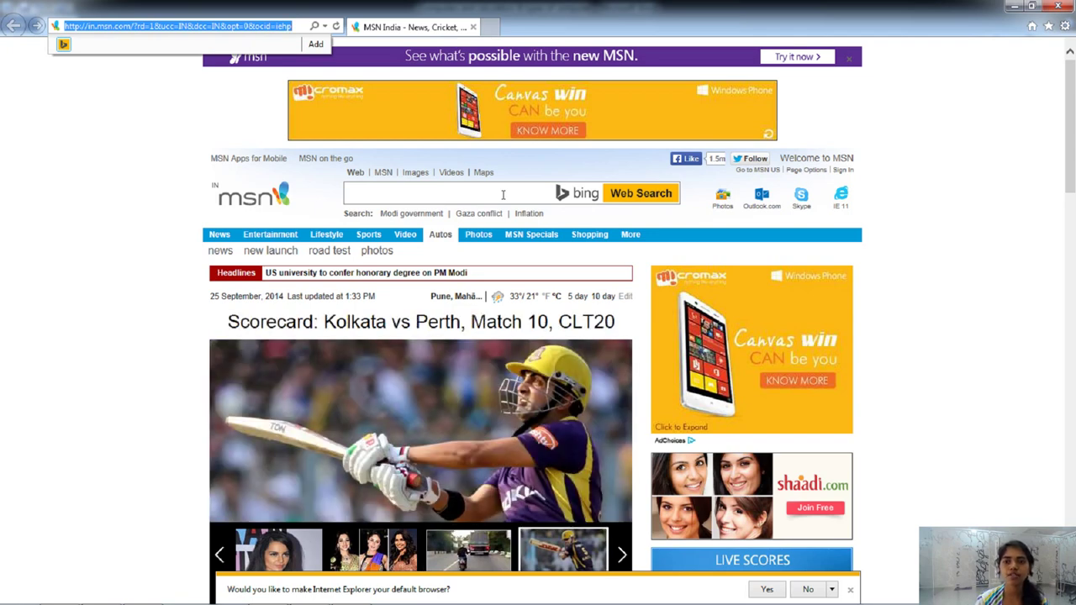
{"action": "left_click", "coordinate": [908, 196]}
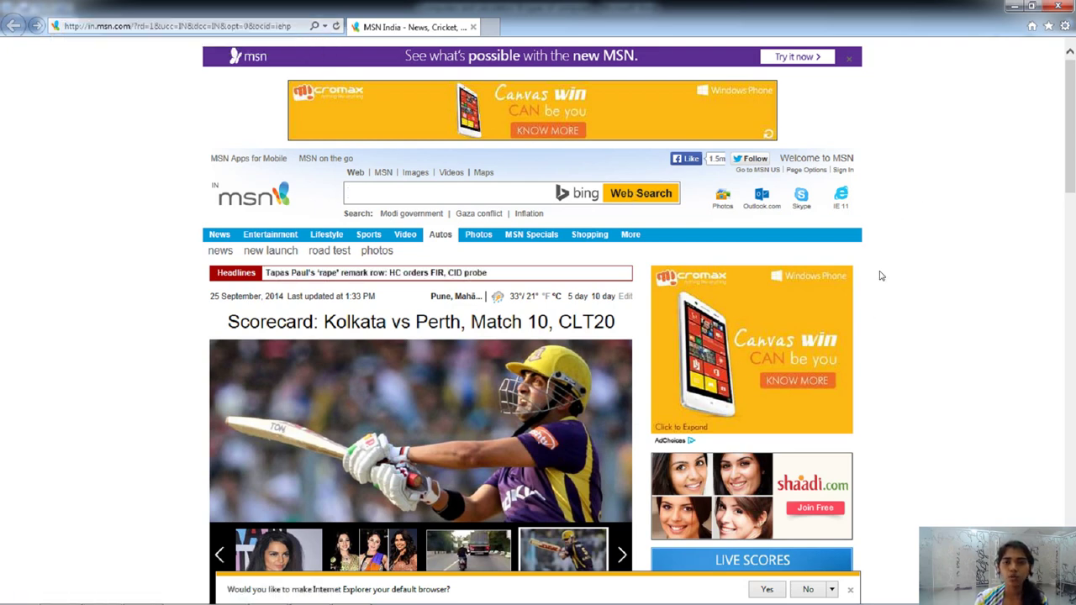
{"action": "key", "text": "alt+d"}
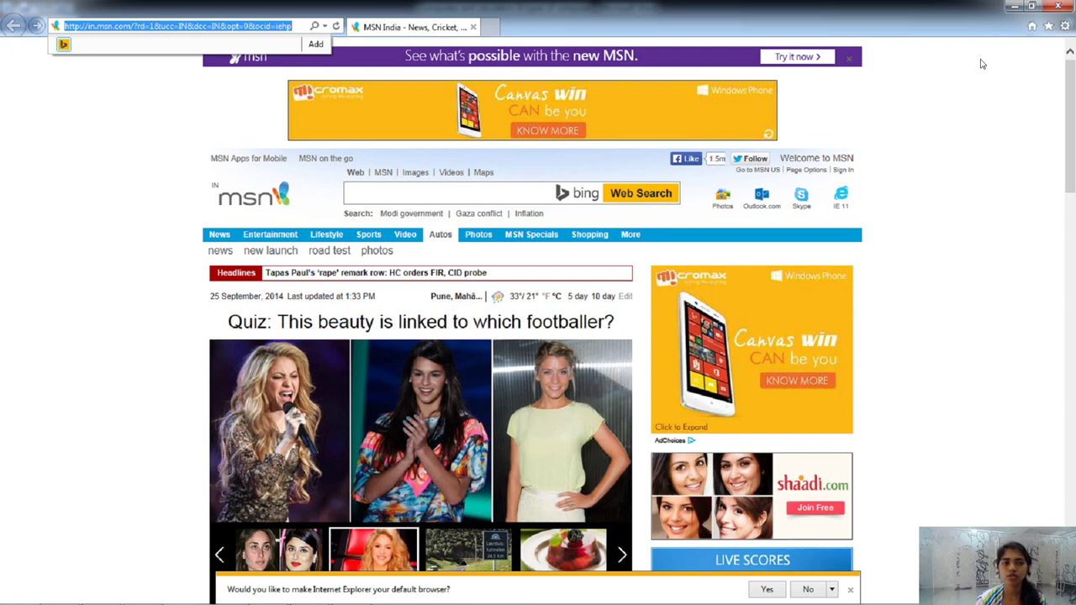
{"action": "left_click", "coordinate": [1014, 7]}
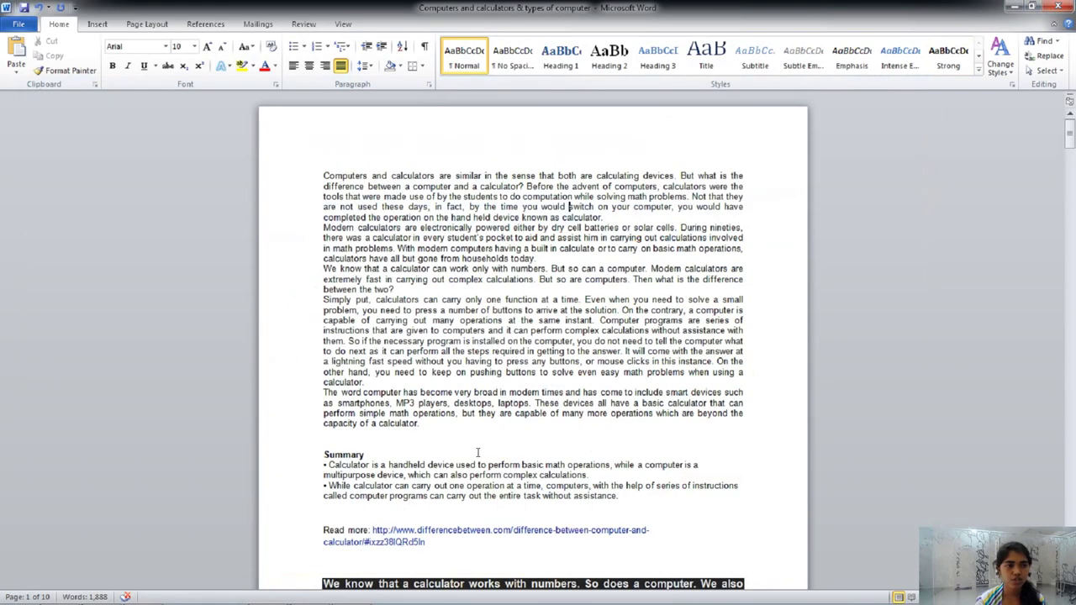
Step: Insert three blank lines between the first paragraph and the one beginning "Modern calculators"
{"action": "left_click", "coordinate": [521, 248]}
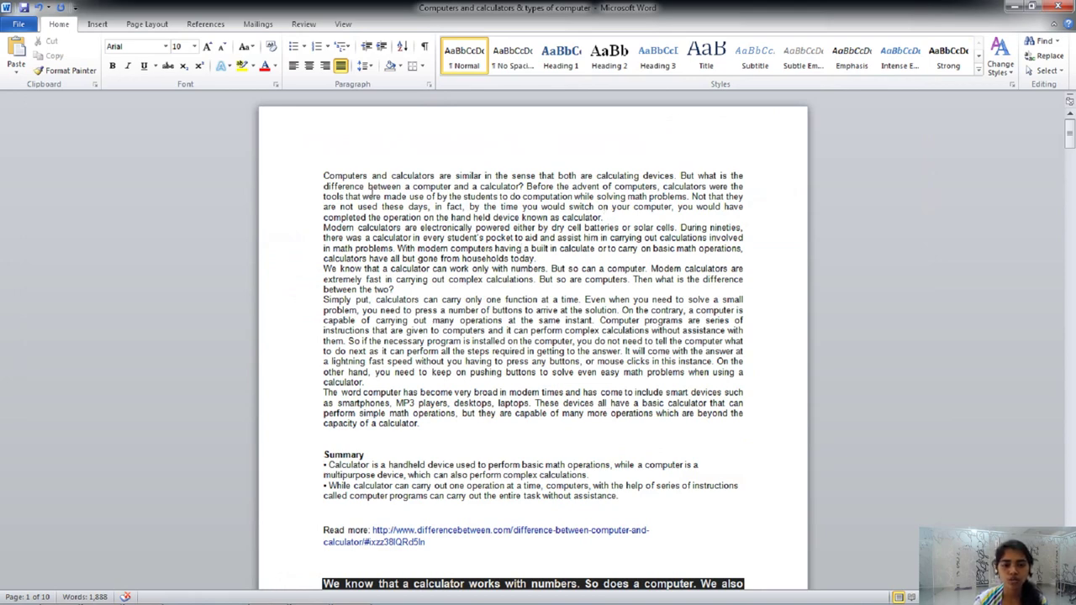
{"action": "key", "text": "Return"}
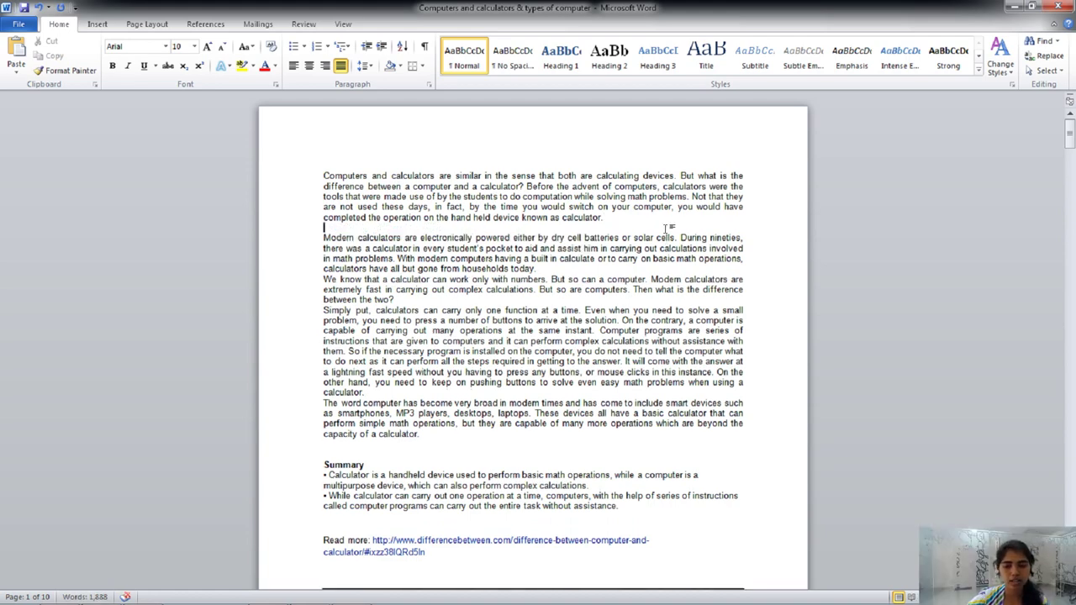
{"action": "key", "text": "Return"}
{"action": "key", "text": "Return"}
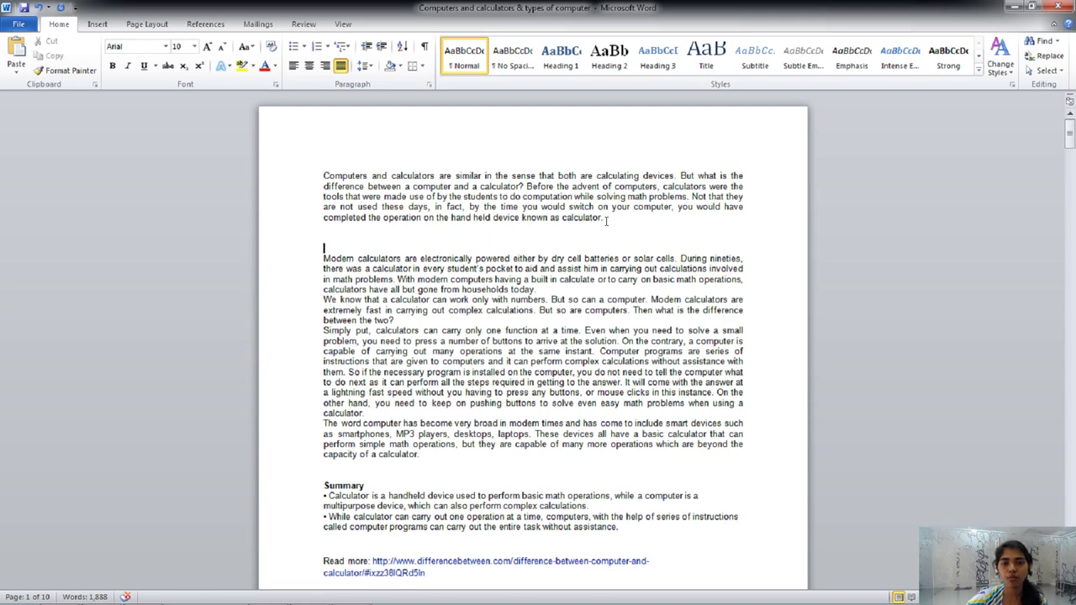
Step: Copy the word "calculator." ending the first paragraph and place it four times on the blank line below
{"action": "left_click_drag", "start_coordinate": [607, 219], "coordinate": [584, 218]}
{"action": "key", "text": "ctrl+c"}
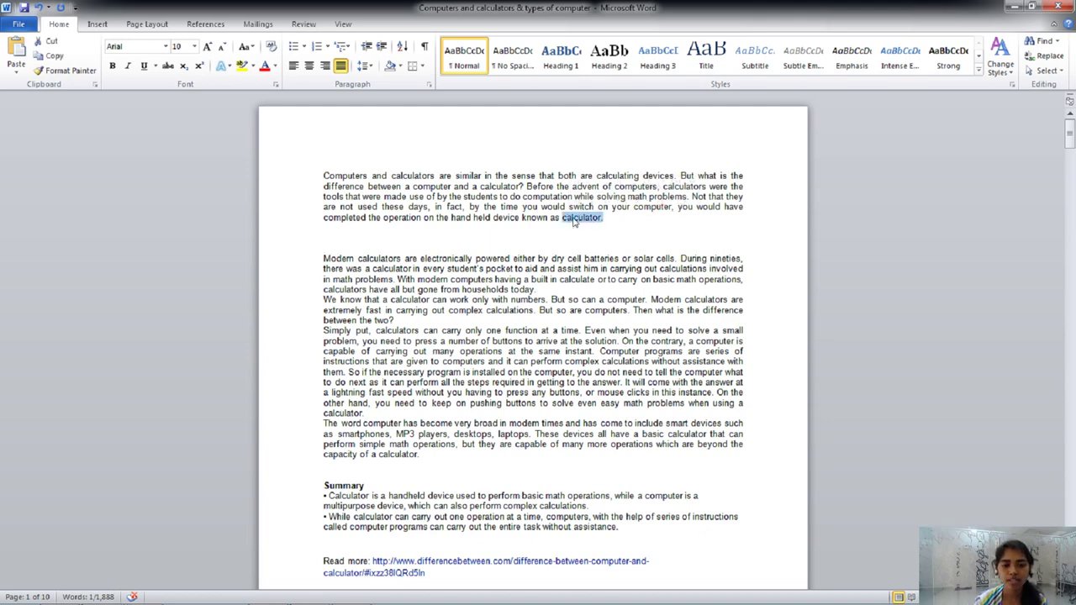
{"action": "left_click", "coordinate": [324, 232]}
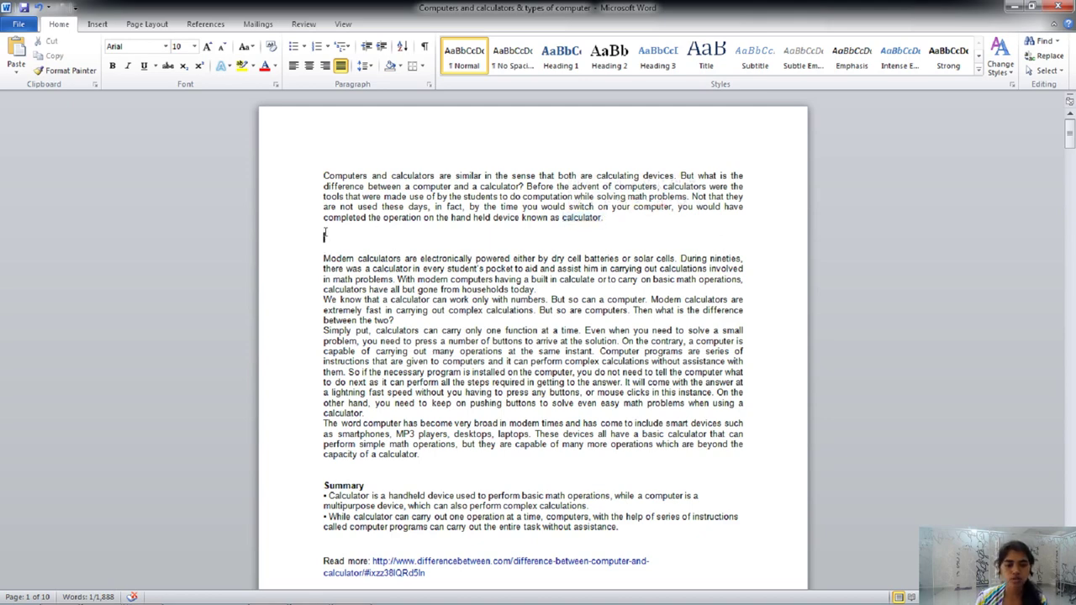
{"action": "key", "text": "ctrl+v"}
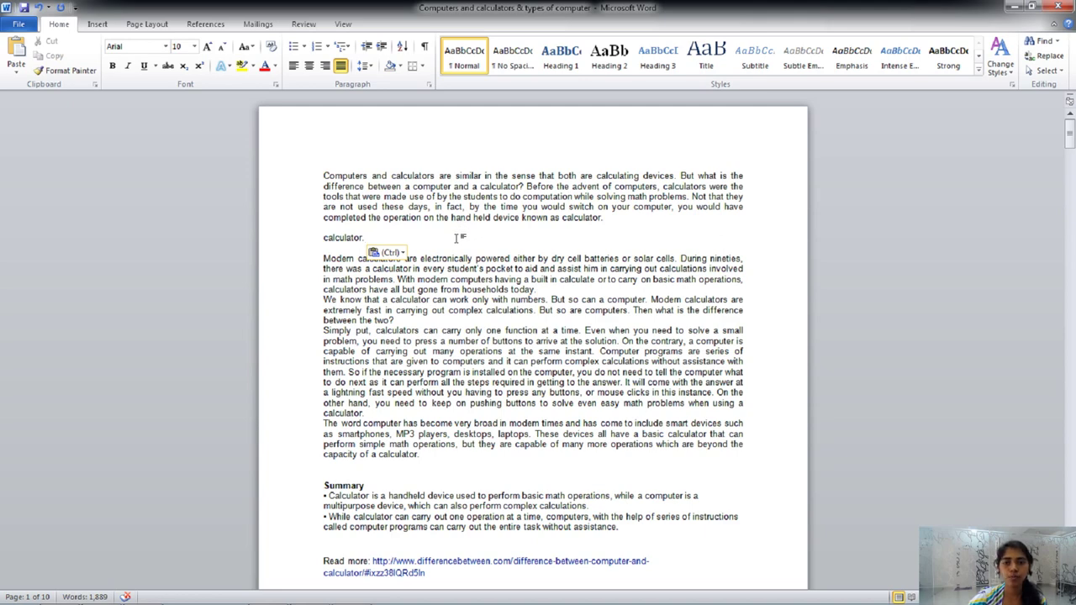
{"action": "key", "text": "ctrl+v"}
{"action": "key", "text": "ctrl+v"}
{"action": "key", "text": "ctrl+v"}
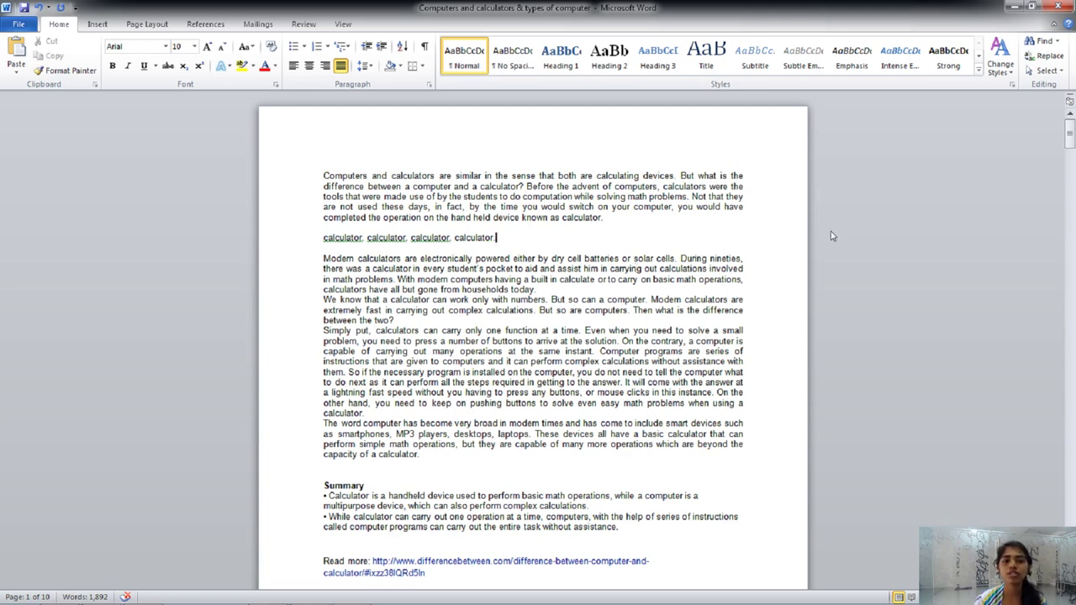
Step: Close the document "Computers and calculators & types of computer" without saving the changes
{"action": "key", "text": "ctrl+w"}
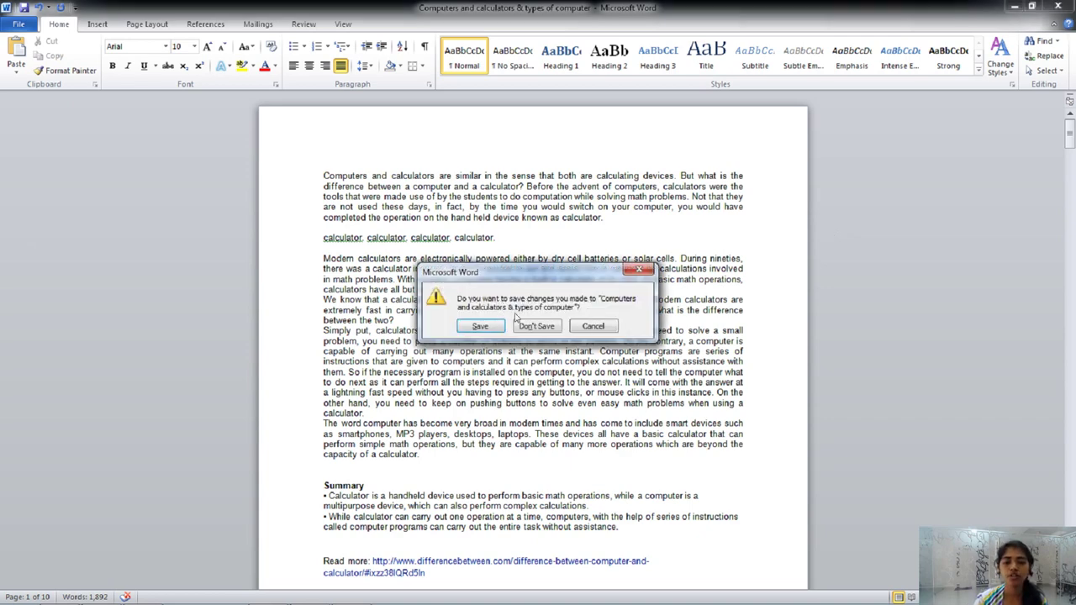
{"action": "left_click", "coordinate": [538, 327]}
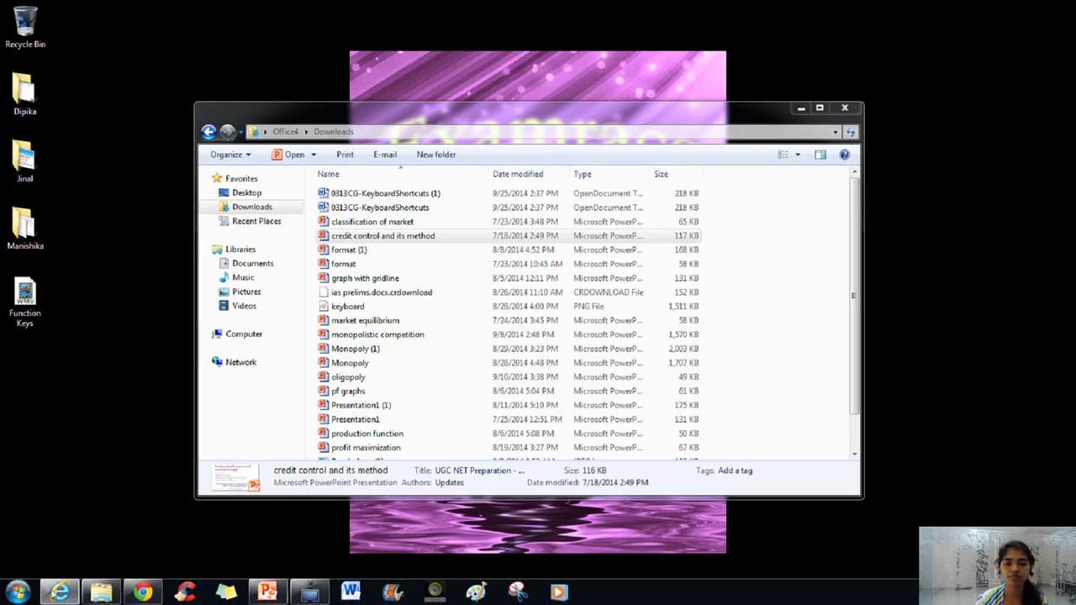
Step: Bring up the Chrome Help window and close it, and close the Downloads folder window as well
{"action": "left_click", "coordinate": [143, 595]}
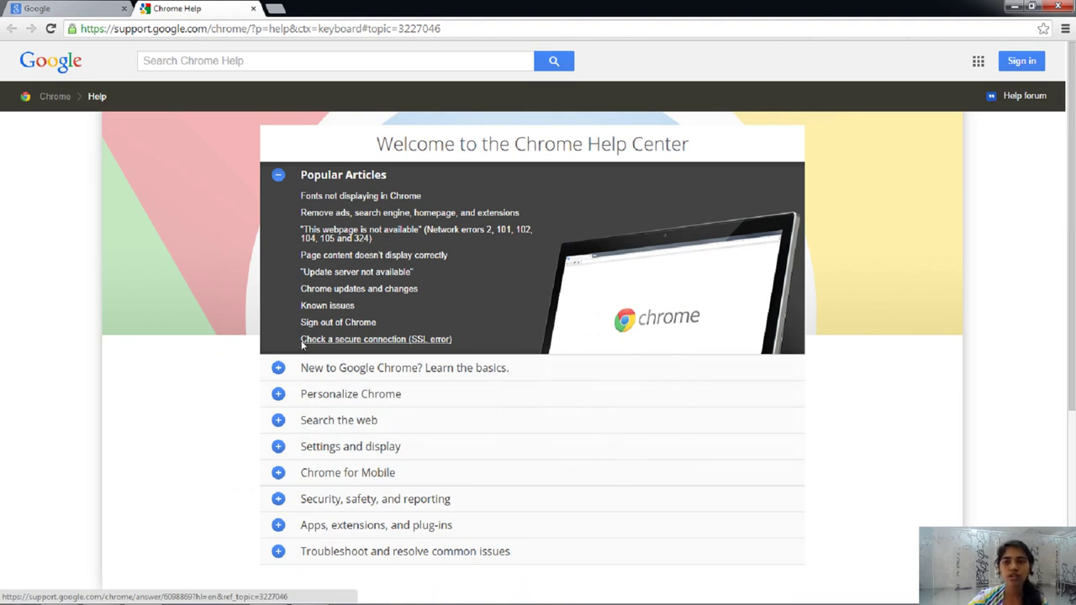
{"action": "key", "text": "super+Down"}
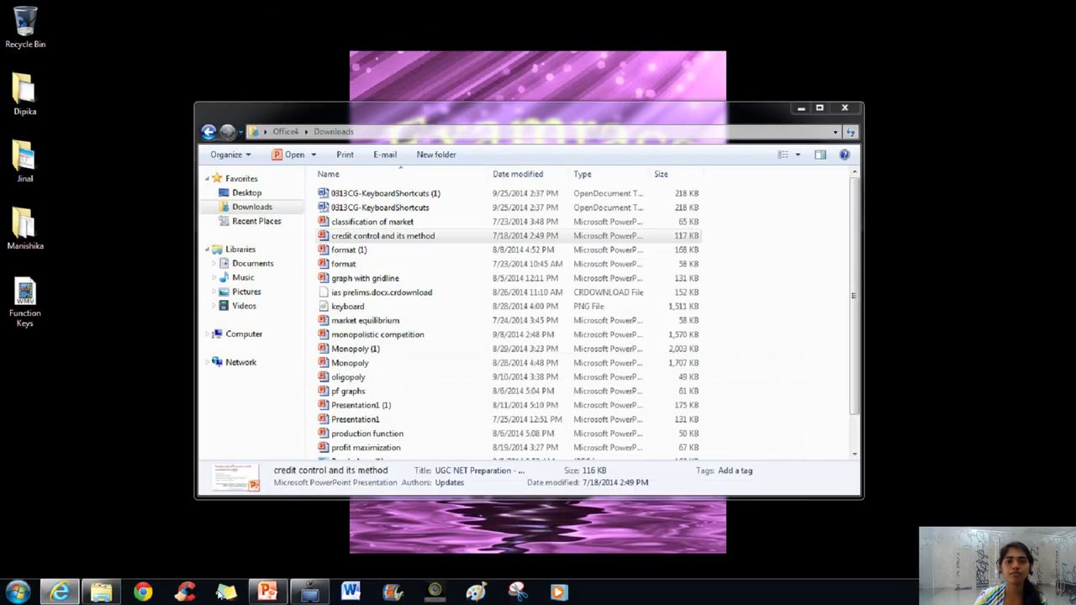
{"action": "left_click", "coordinate": [185, 599]}
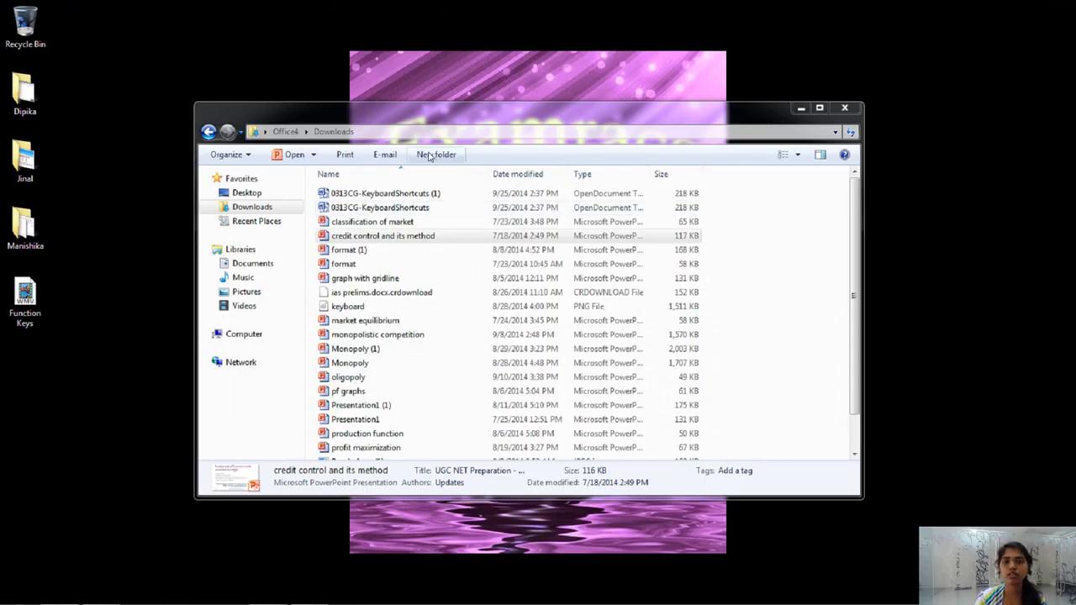
{"action": "left_click", "coordinate": [781, 248]}
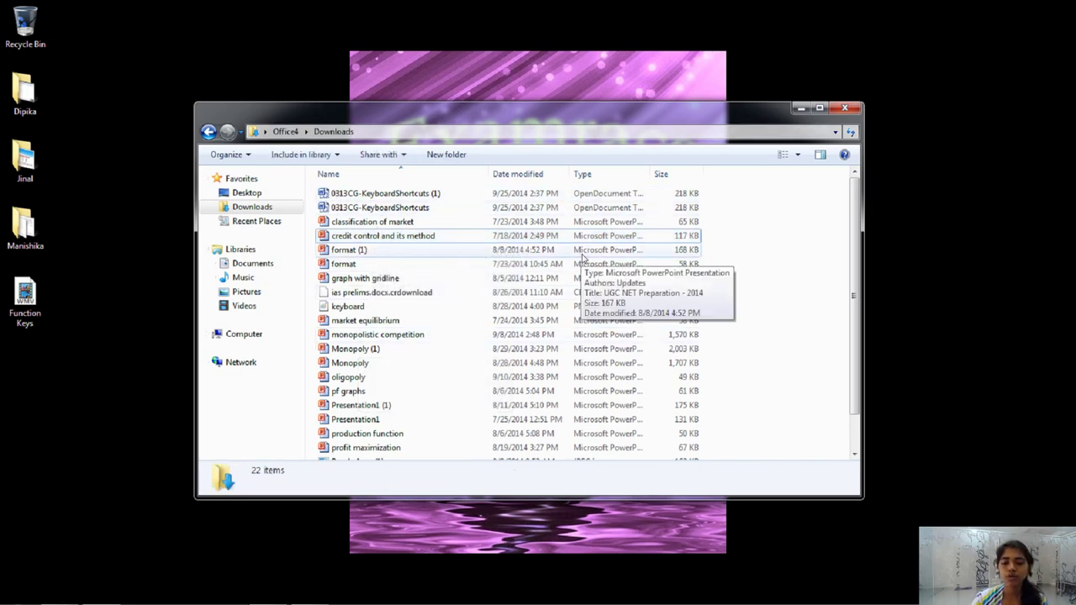
{"action": "key", "text": "alt+F4"}
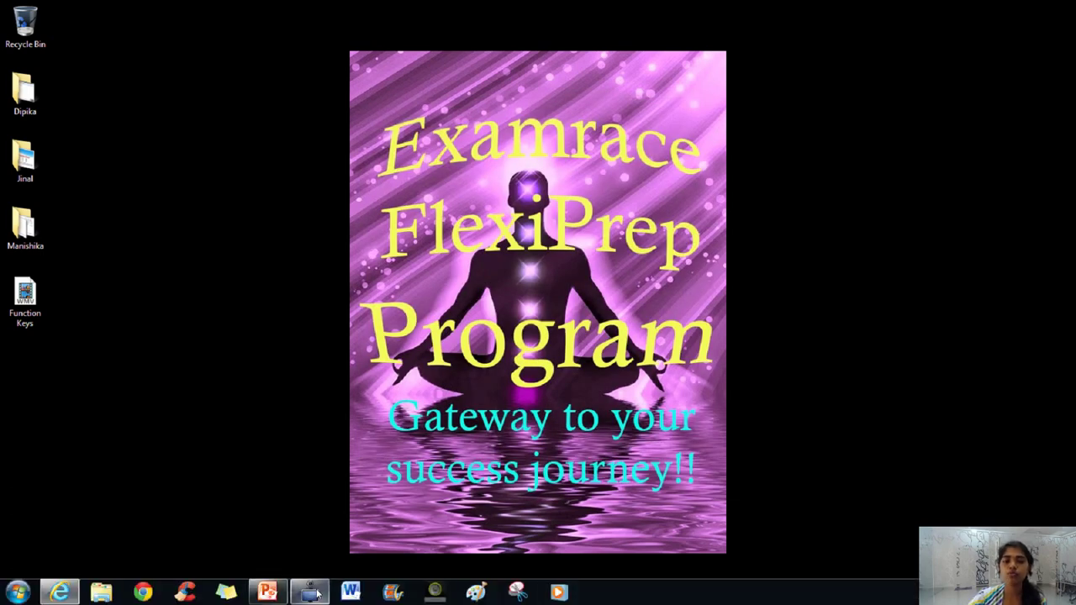
Step: Start Chrome, open three additional new tabs, and close the last two of them
{"action": "mouse_move", "coordinate": [313, 593]}
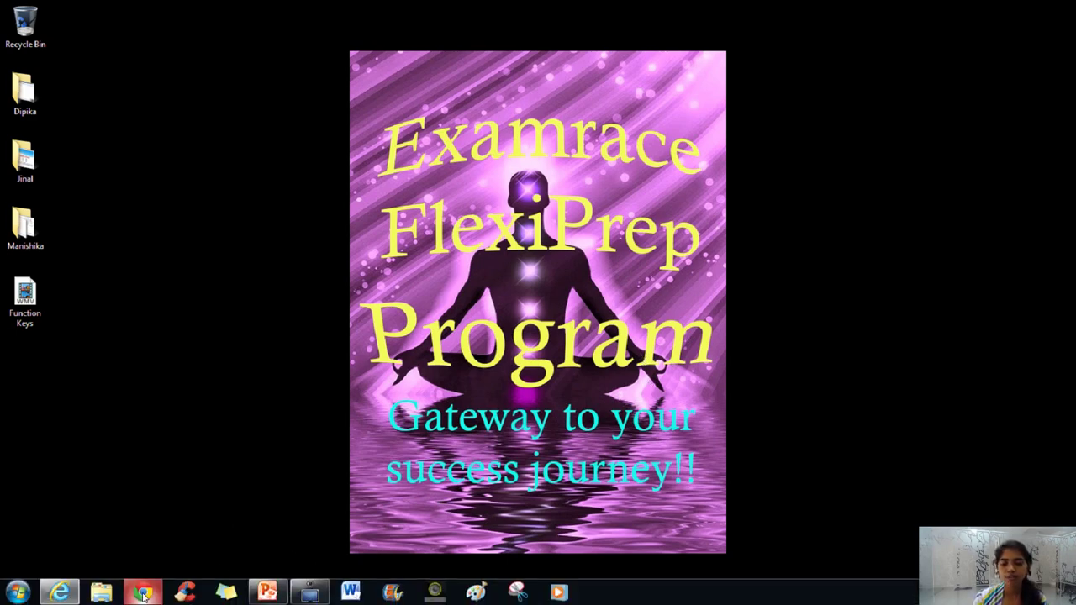
{"action": "left_click", "coordinate": [142, 589]}
{"action": "left_click", "coordinate": [146, 8]}
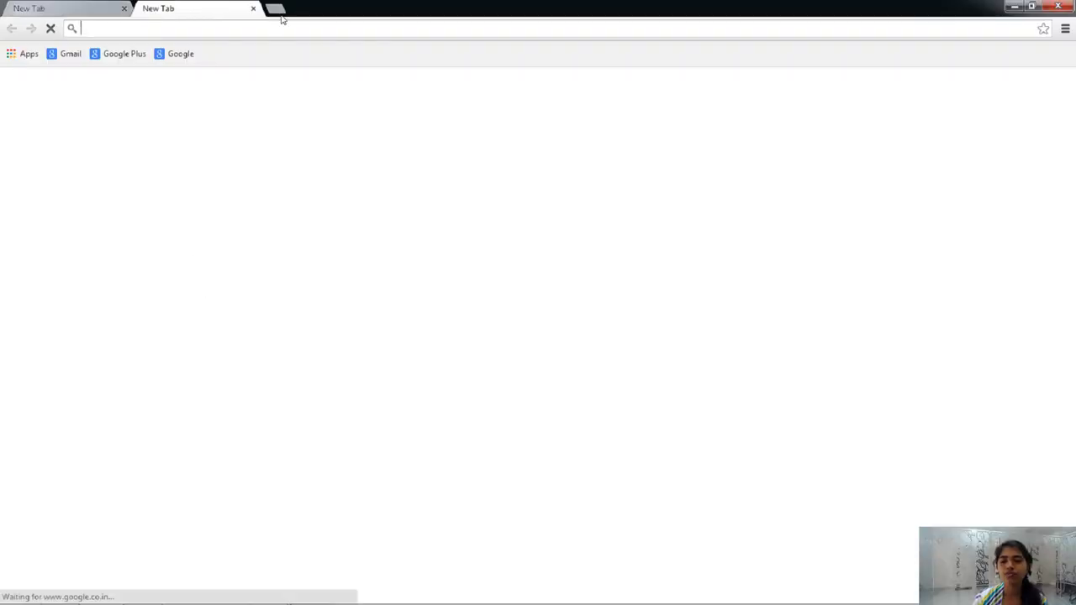
{"action": "left_click", "coordinate": [275, 9]}
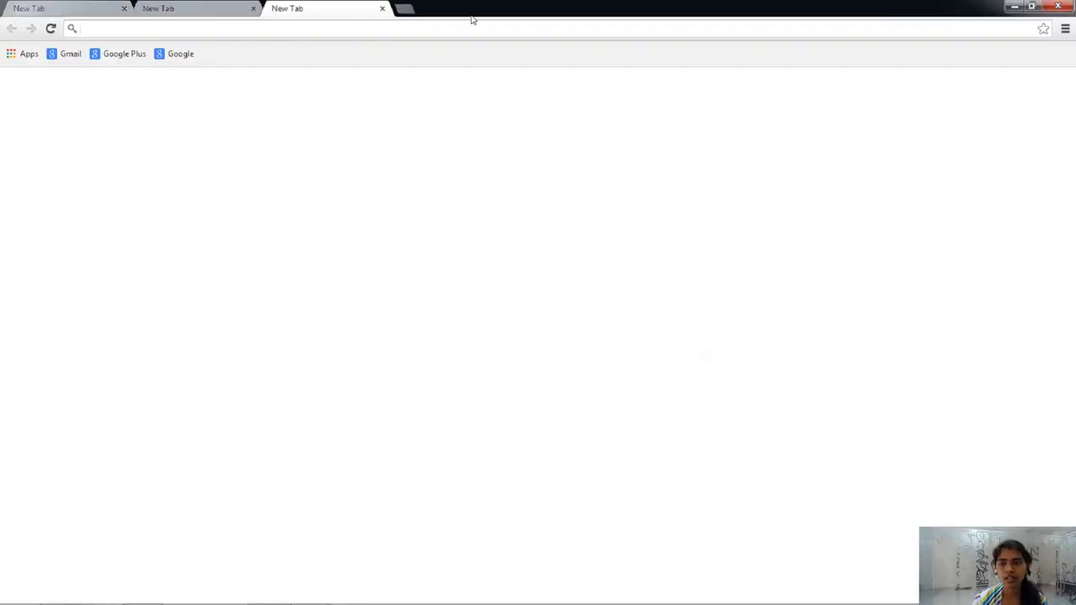
{"action": "left_click", "coordinate": [404, 8]}
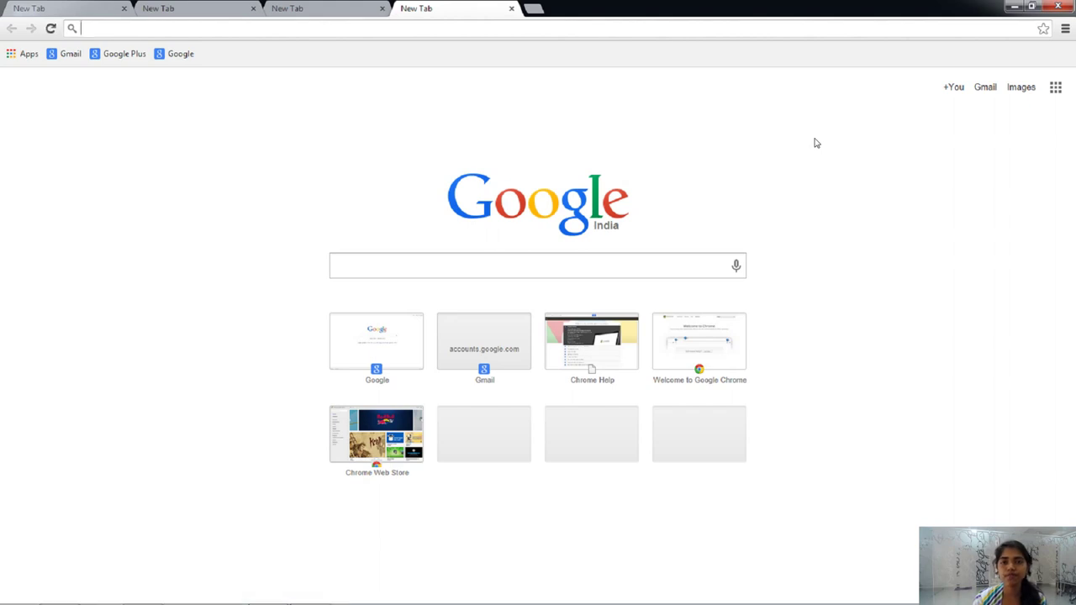
{"action": "key", "text": "ctrl+w"}
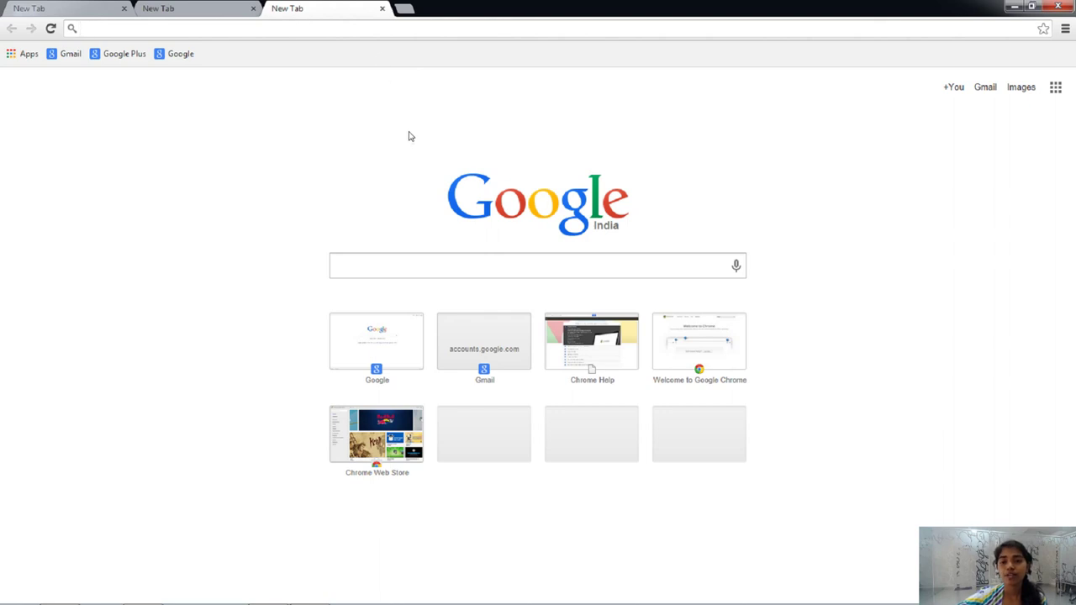
{"action": "key", "text": "ctrl+w"}
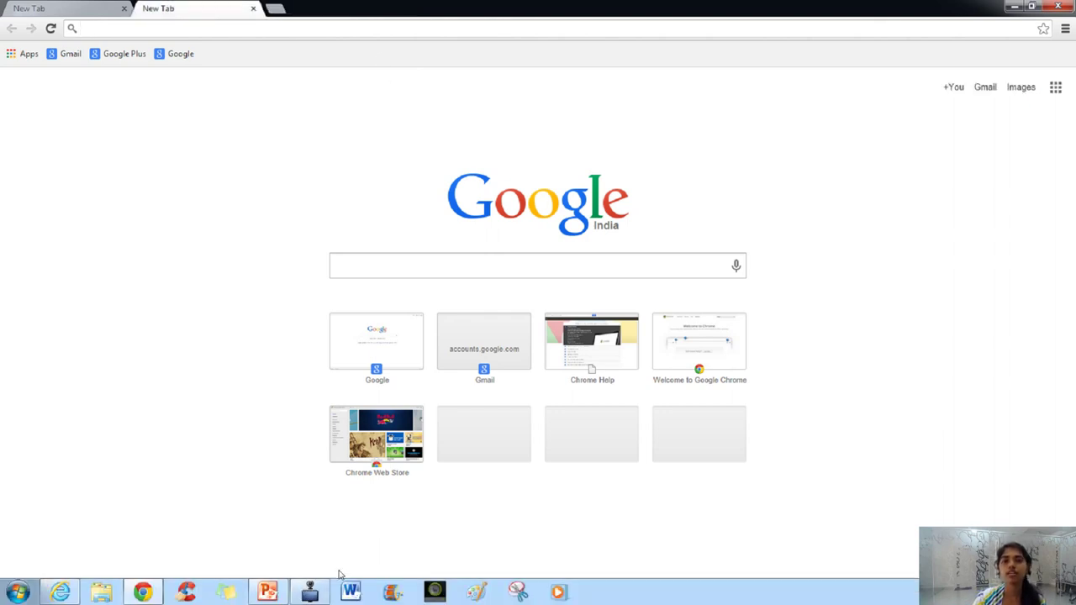
Step: Start Word, close its blank document while leaving the program open, and exit Word
{"action": "left_click", "coordinate": [350, 589]}
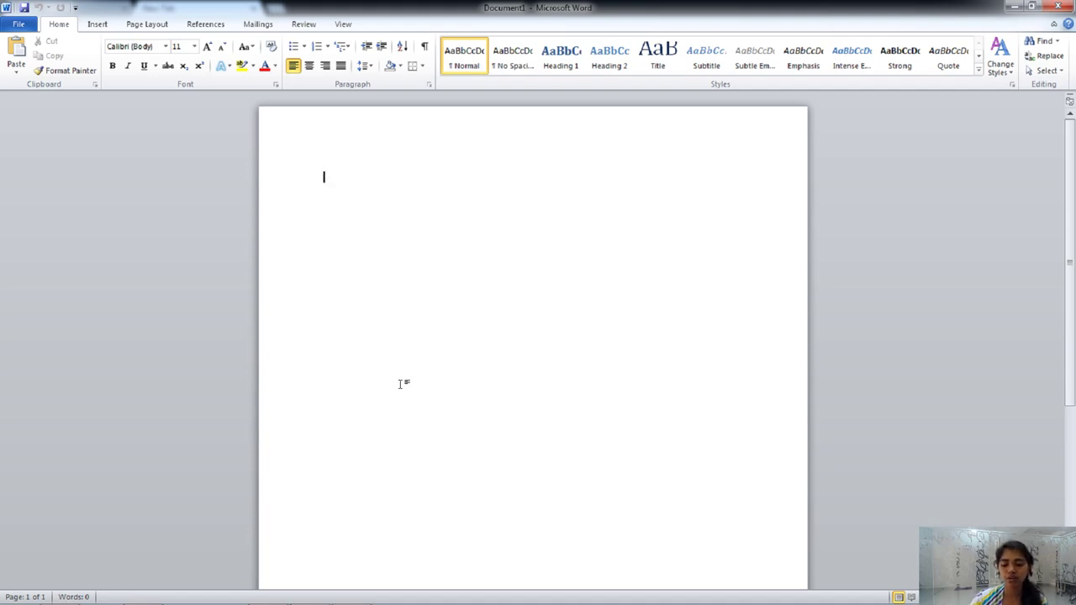
{"action": "key", "text": "ctrl+w"}
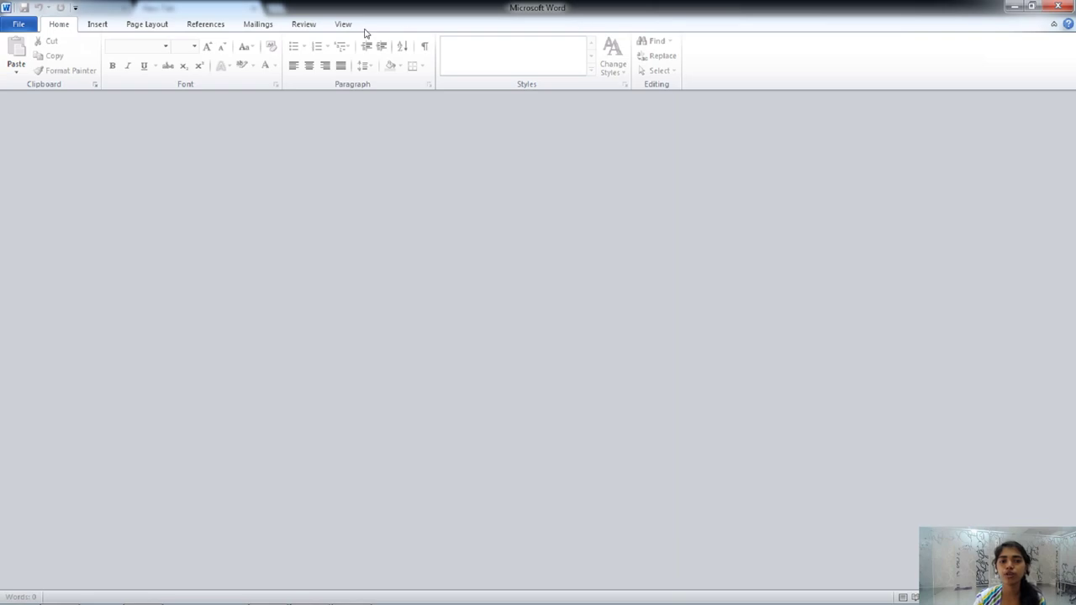
{"action": "left_click", "coordinate": [1058, 6]}
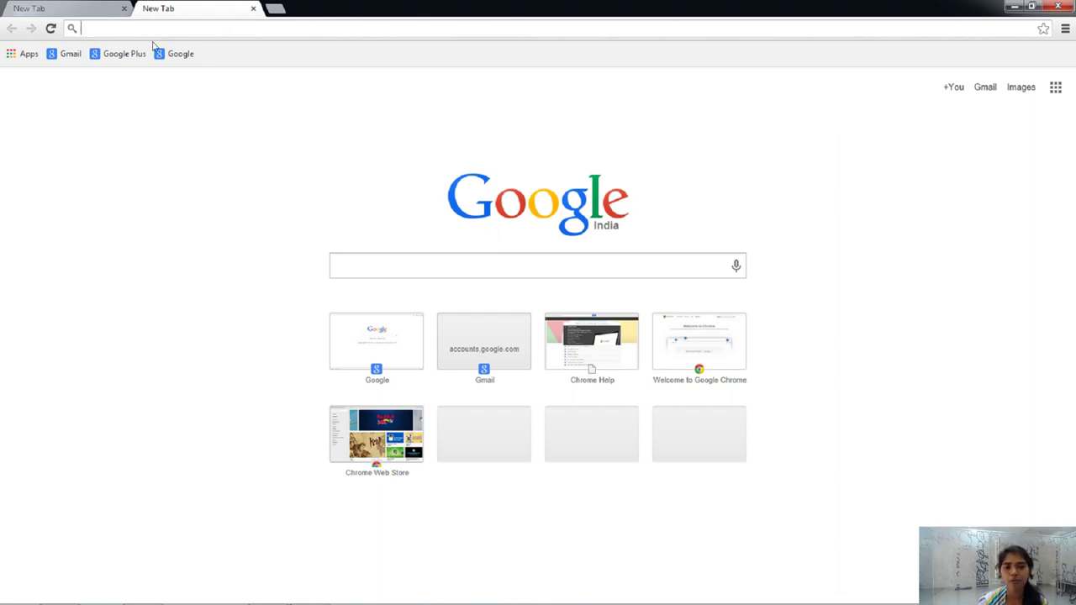
Step: In Chrome, load the Gmail bookmark in the second tab and the Google bookmark in the first tab
{"action": "left_click", "coordinate": [67, 54]}
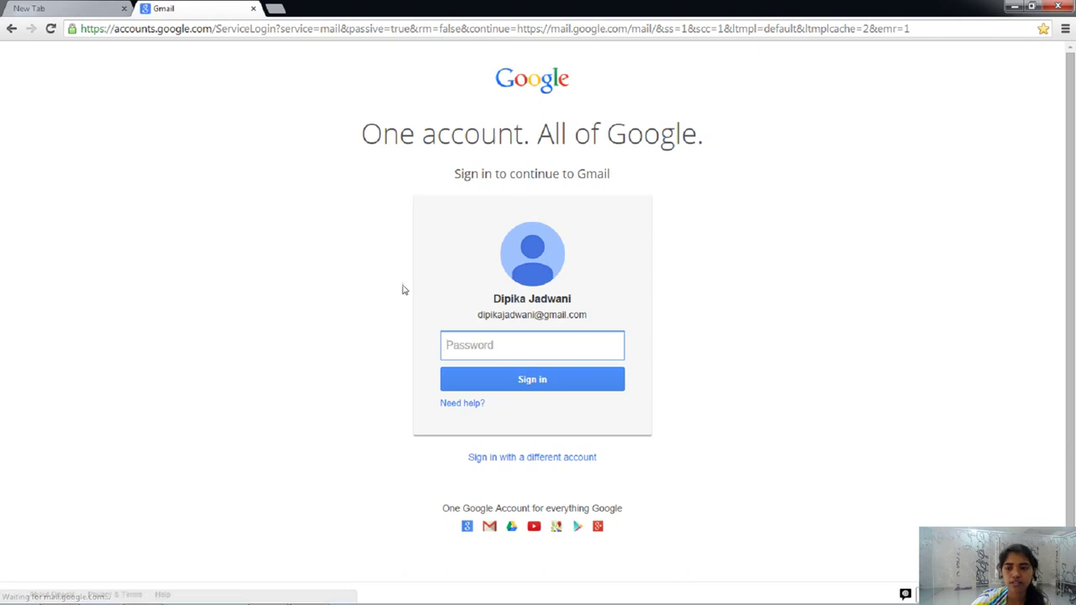
{"action": "left_click", "coordinate": [94, 14]}
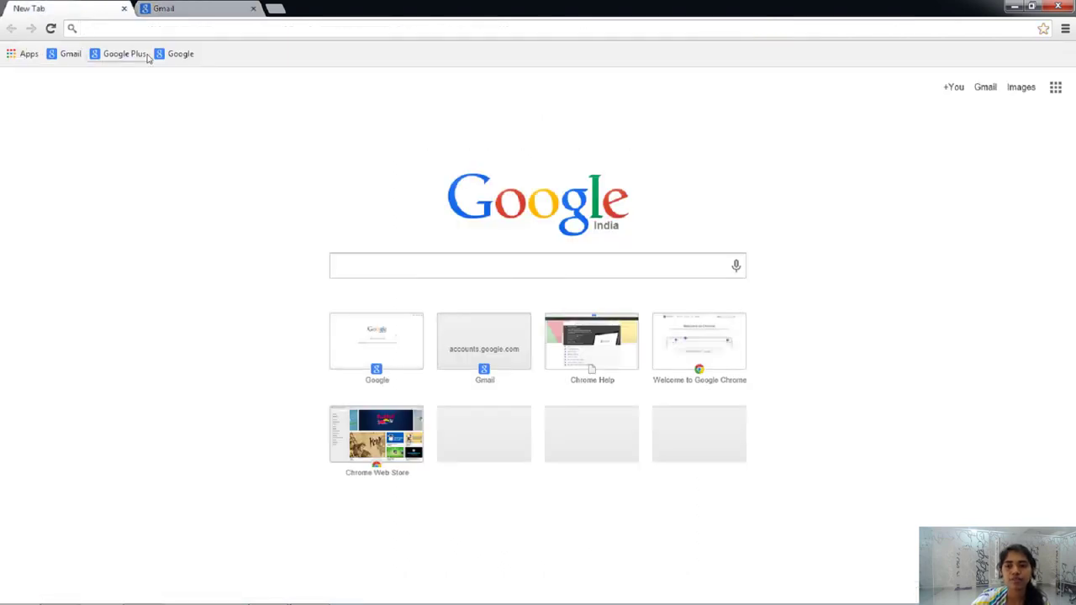
{"action": "left_click", "coordinate": [175, 54]}
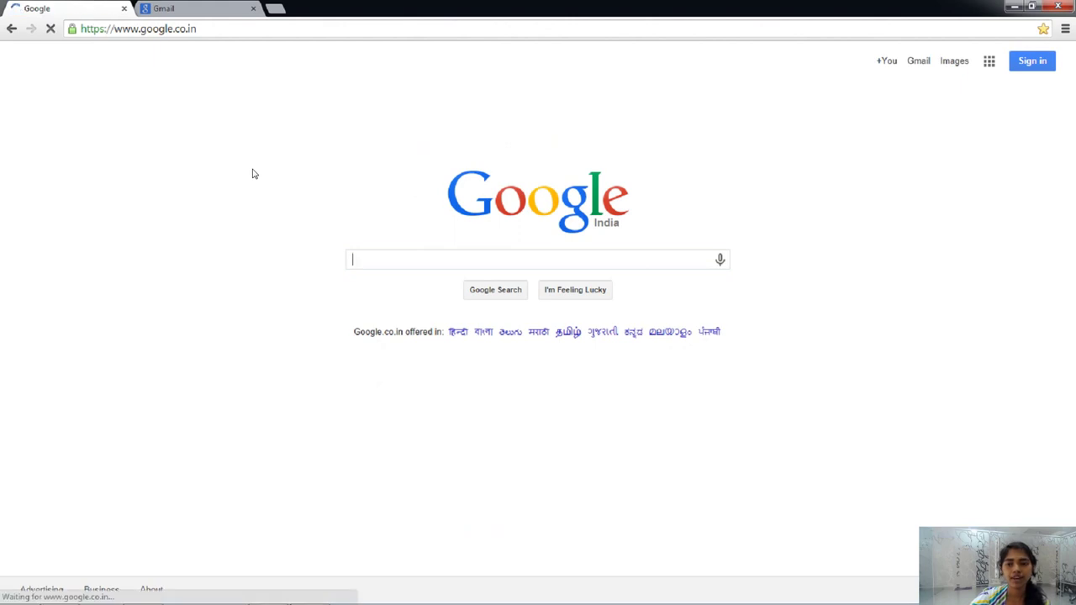
Step: Start Word with a new blank document
{"action": "mouse_move", "coordinate": [311, 597]}
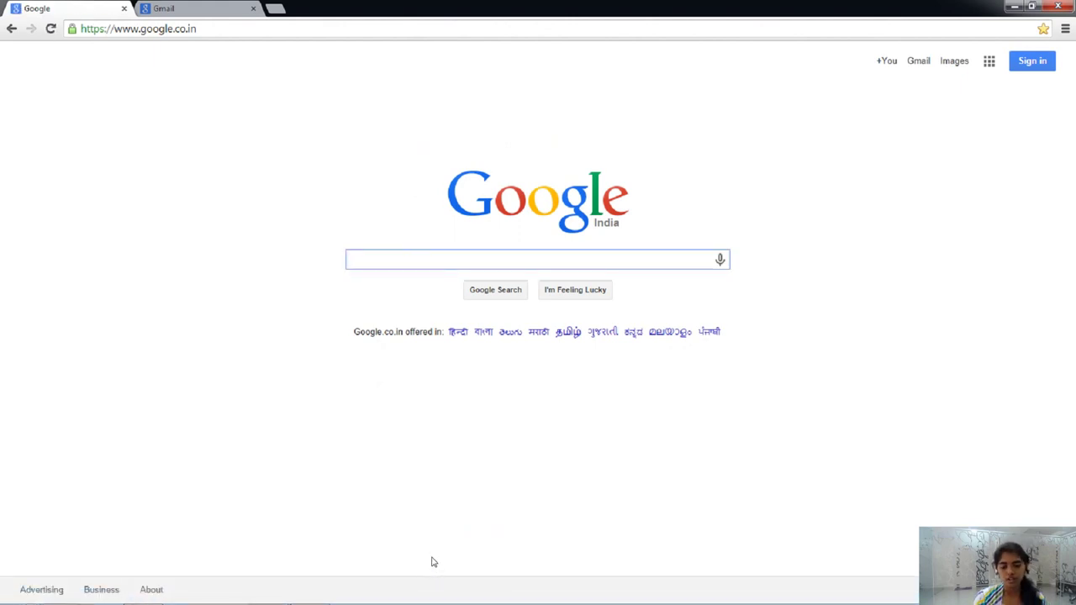
{"action": "mouse_move", "coordinate": [404, 590]}
{"action": "left_click", "coordinate": [358, 592]}
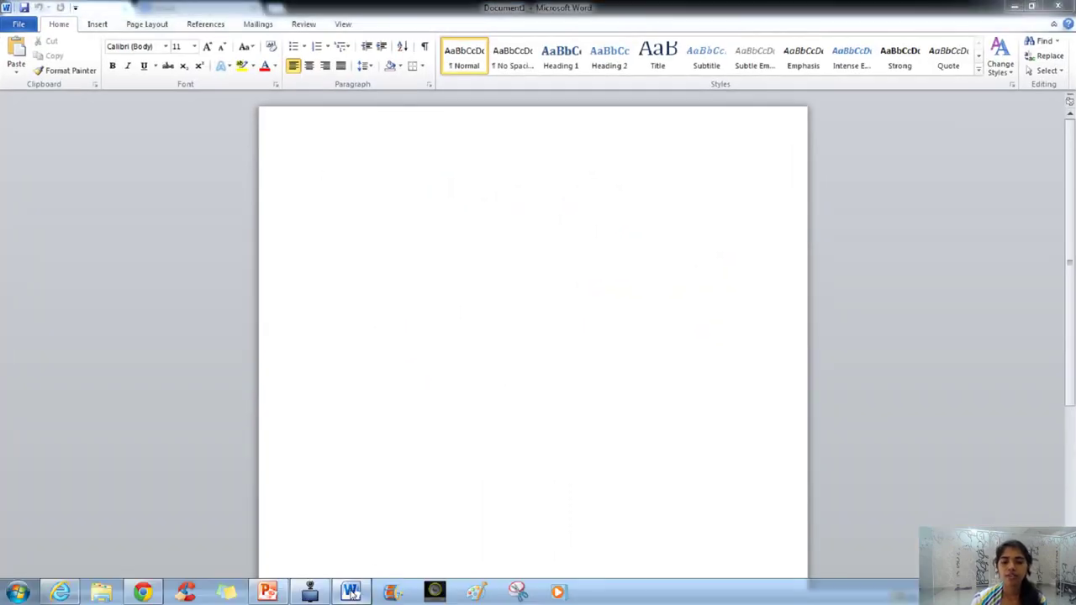
Step: Open the recent Word document "Computers and calculators & types of computer", and bring up and dismiss the Go To dialog
{"action": "right_click", "coordinate": [351, 592]}
{"action": "left_click", "coordinate": [373, 377]}
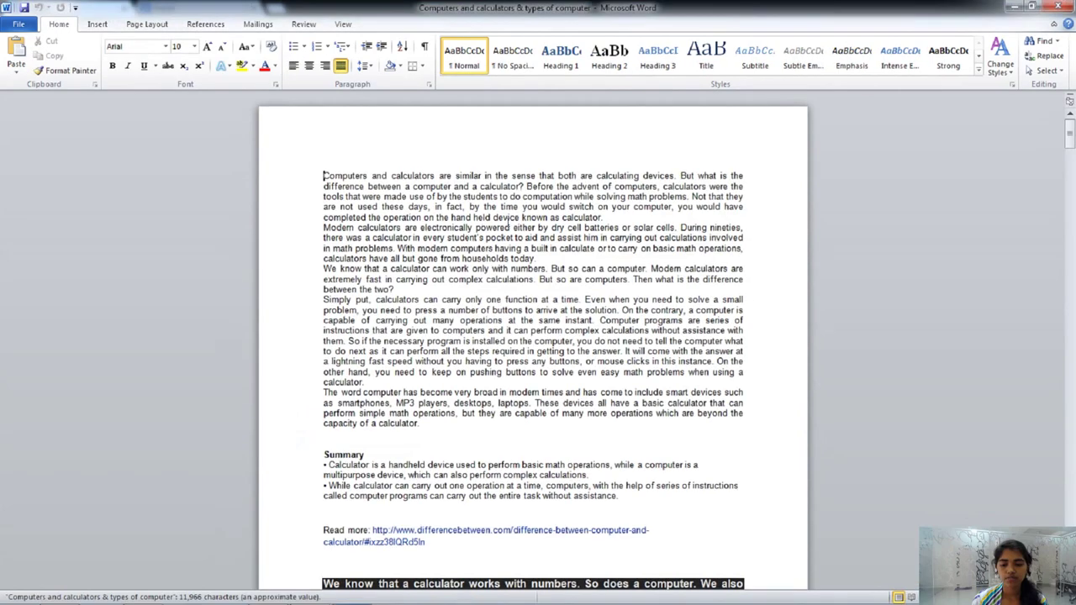
{"action": "left_click_drag", "start_coordinate": [536, 227], "coordinate": [350, 163]}
{"action": "left_click", "coordinate": [393, 193]}
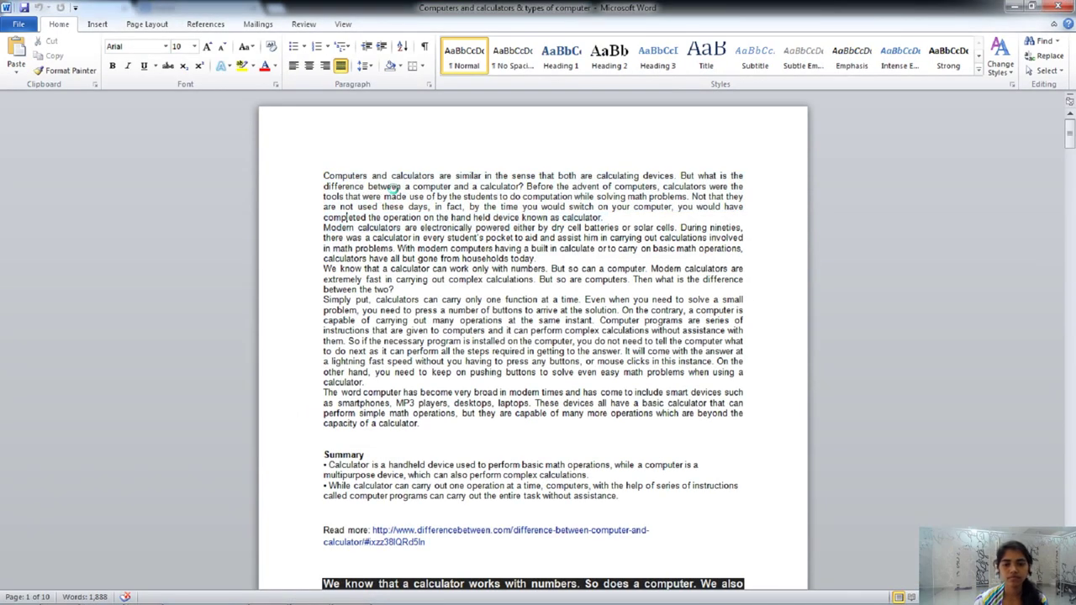
{"action": "key", "text": "ctrl+g"}
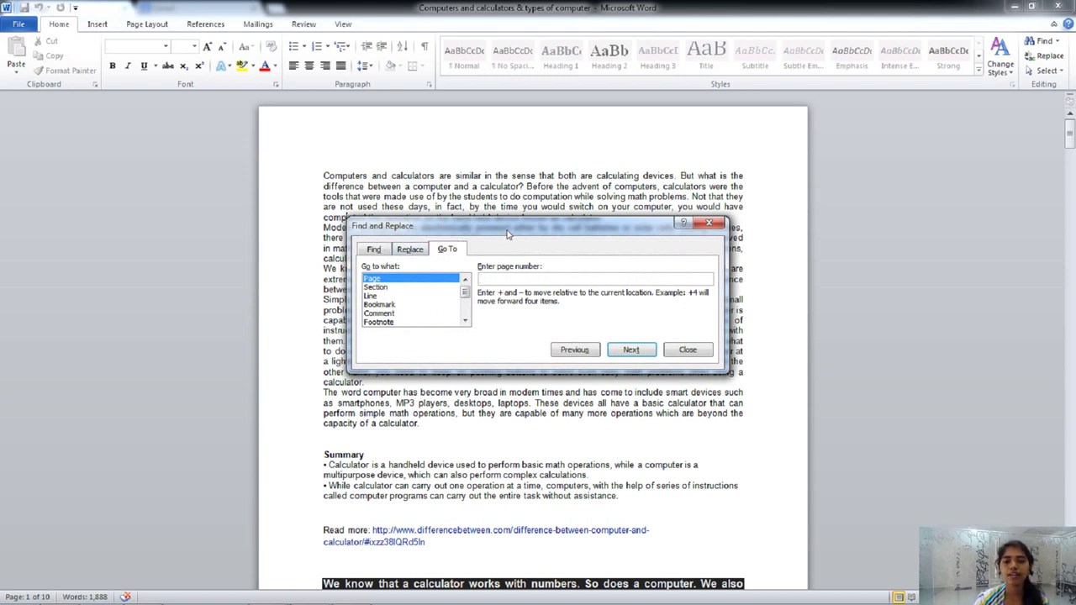
{"action": "left_click", "coordinate": [682, 351]}
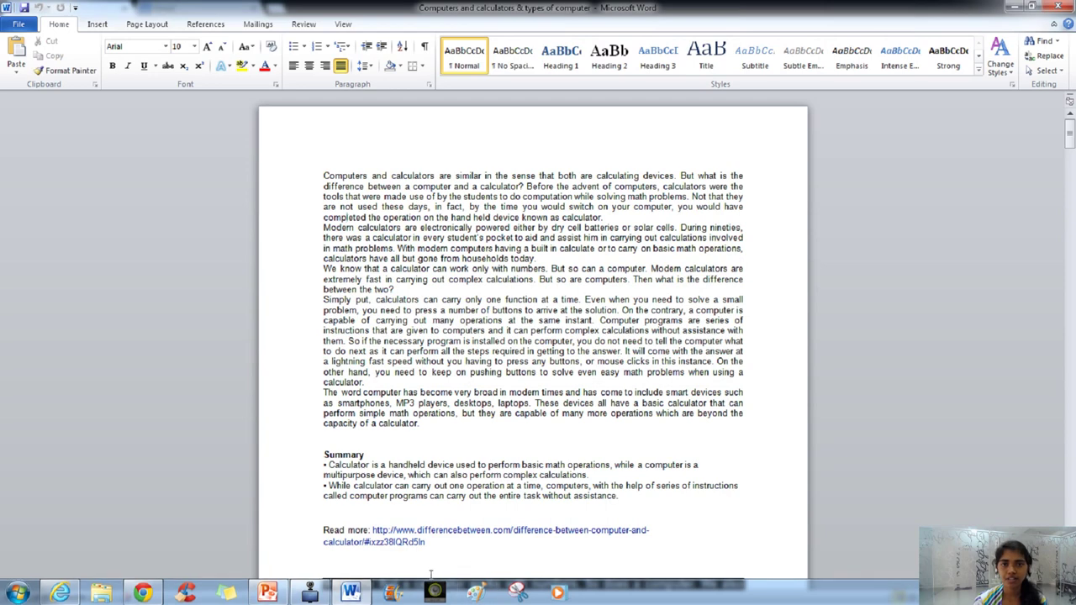
Step: Open the recent Scanner presentation in PowerPoint and play its slide show from the first slide to Drum Scanners, ending it there
{"action": "right_click", "coordinate": [268, 592]}
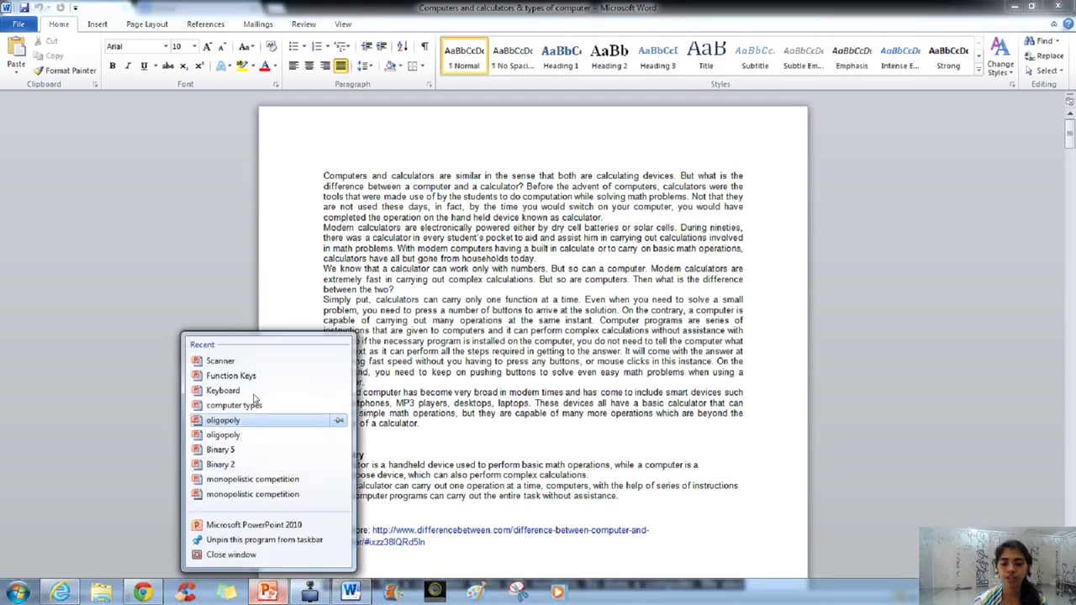
{"action": "left_click", "coordinate": [220, 361]}
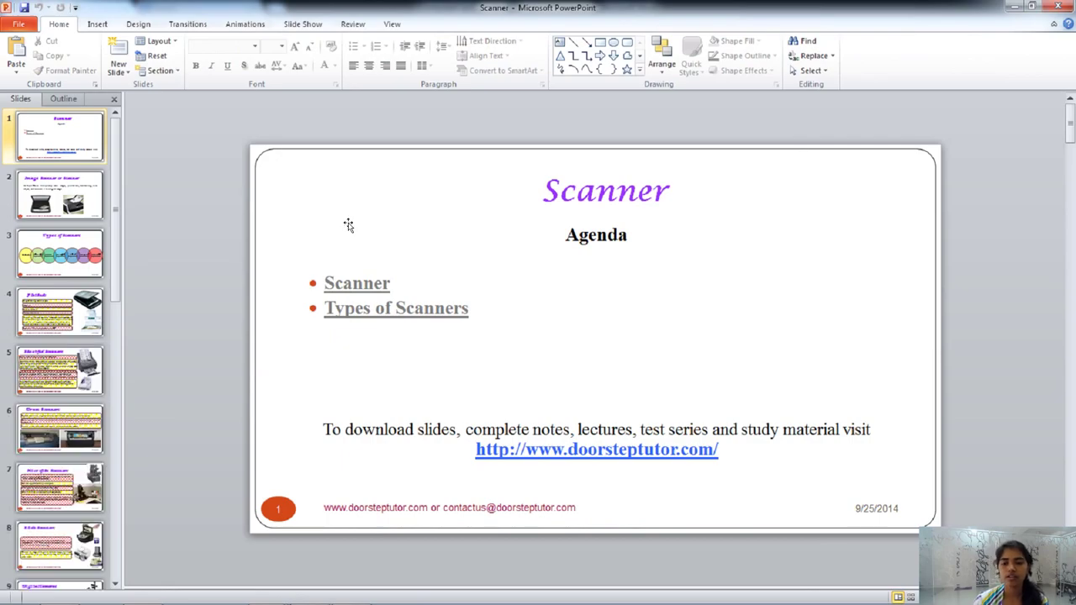
{"action": "key", "text": "F5"}
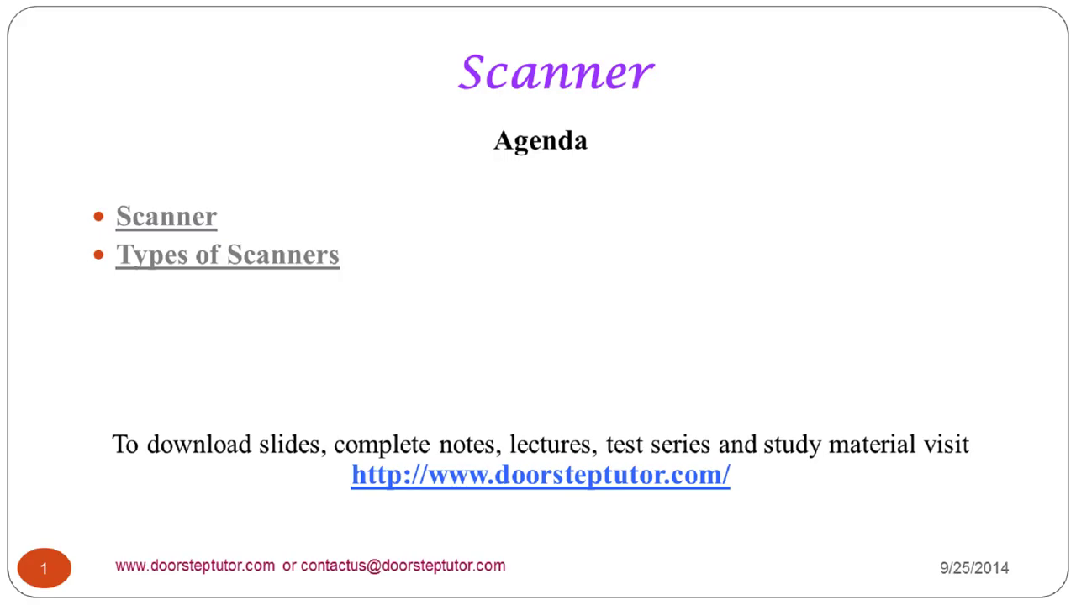
{"action": "key", "text": "Right"}
{"action": "key", "text": "Right"}
{"action": "key", "text": "Right"}
{"action": "key", "text": "Right"}
{"action": "key", "text": "Right"}
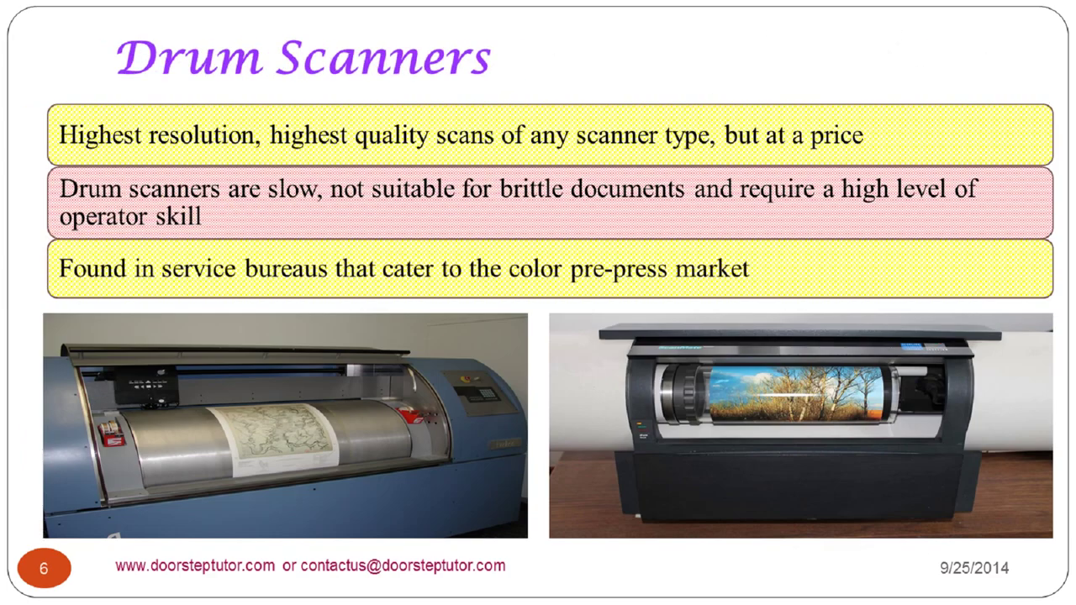
{"action": "key", "text": "Escape"}
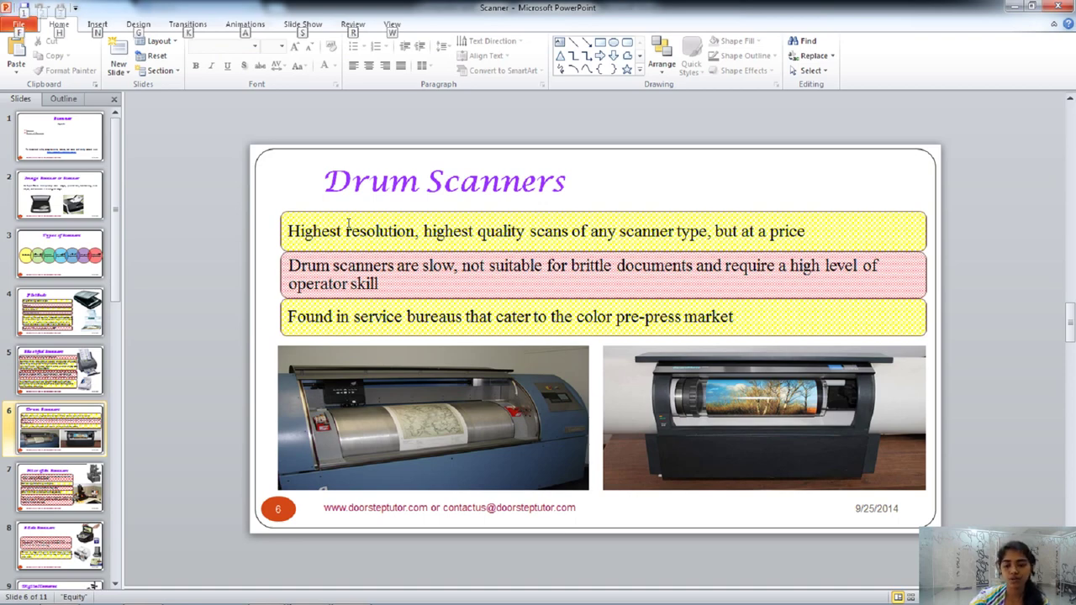
Step: Switch to Chrome, highlight the full web address of the Google page, and clear the highlight
{"action": "key", "text": "alt+Tab"}
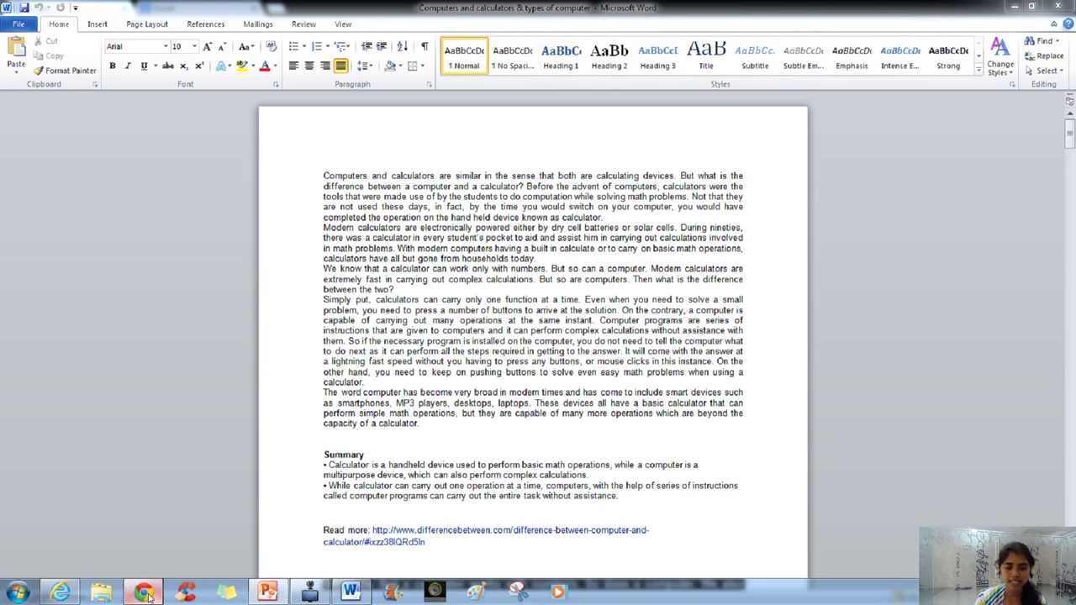
{"action": "left_click", "coordinate": [143, 593]}
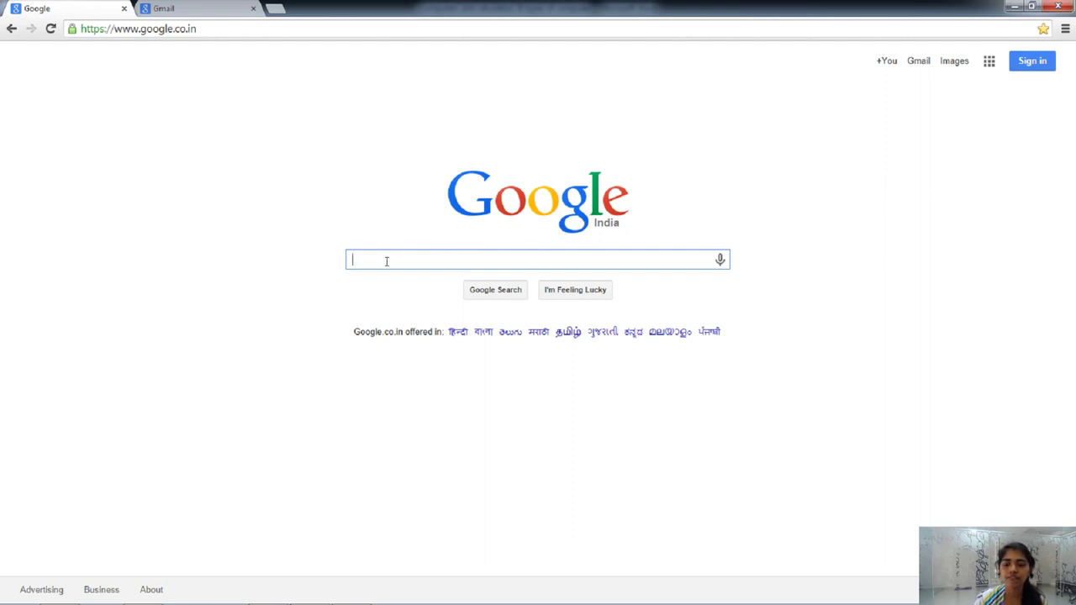
{"action": "key", "text": "ctrl+l"}
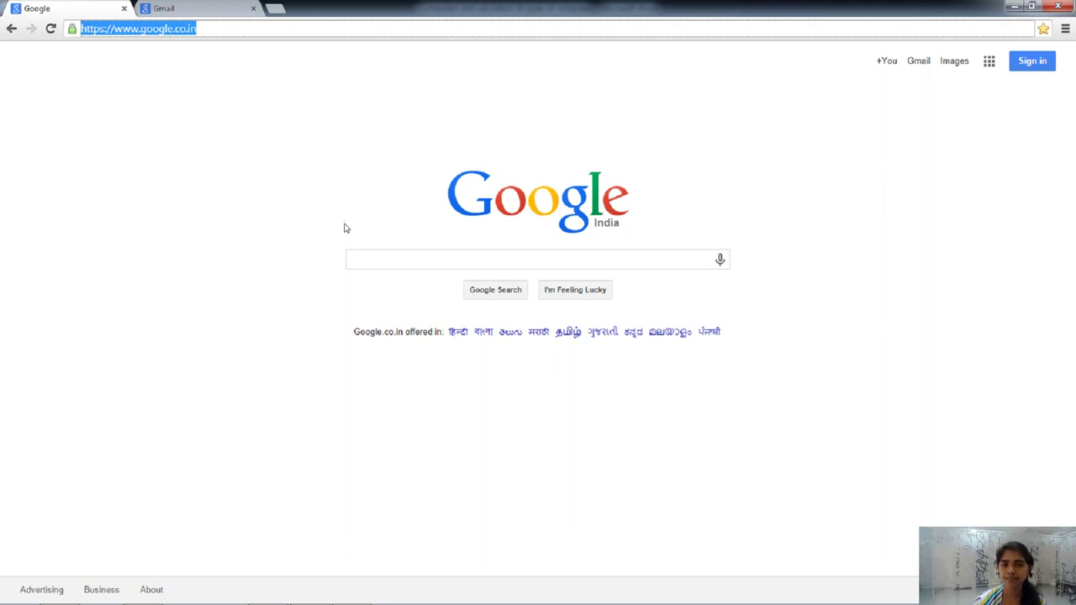
{"action": "left_click", "coordinate": [344, 228]}
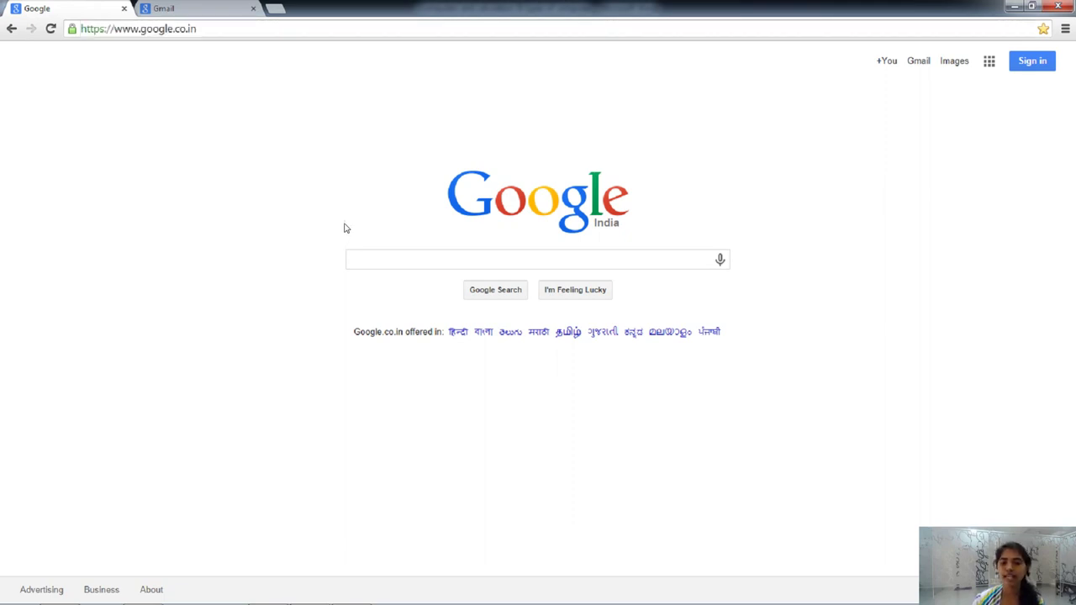
Step: Switch to Word, start the spelling and grammar check of the document, and cancel it at the first flagged word
{"action": "mouse_move", "coordinate": [299, 598]}
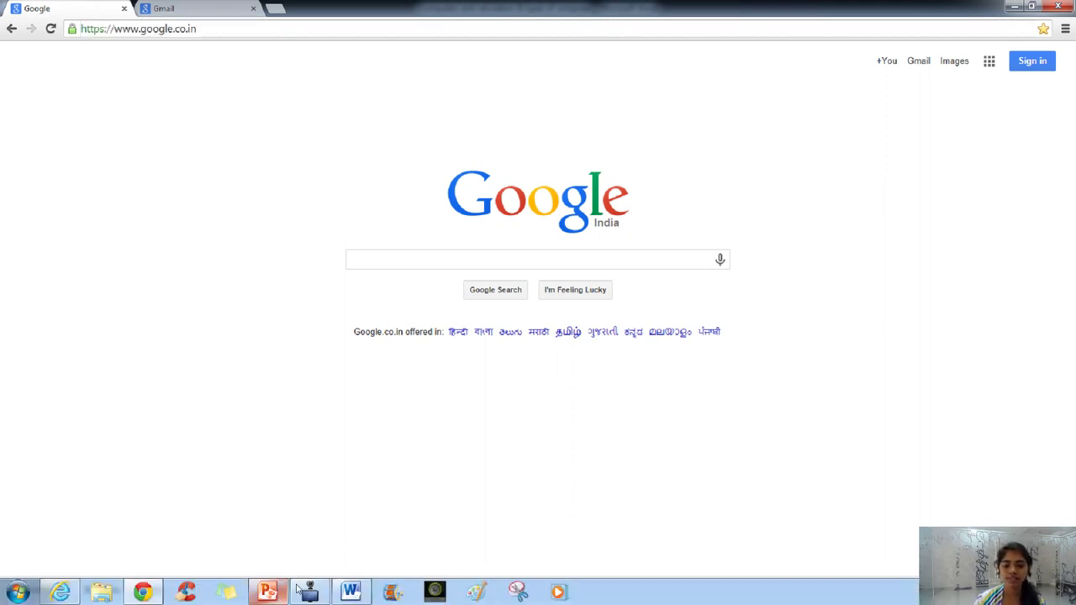
{"action": "left_click", "coordinate": [352, 593]}
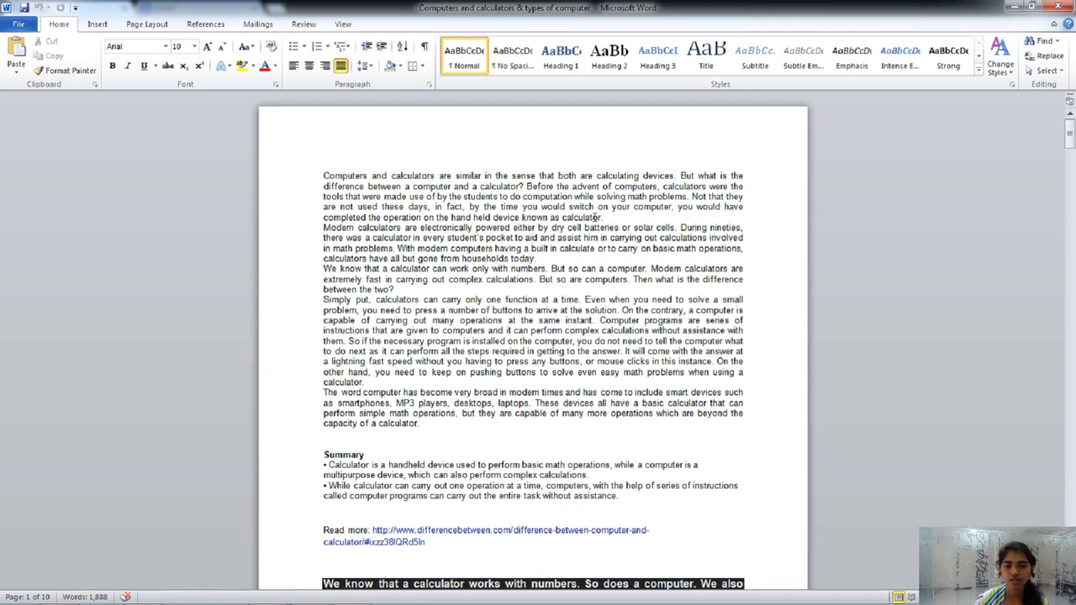
{"action": "key", "text": "F7"}
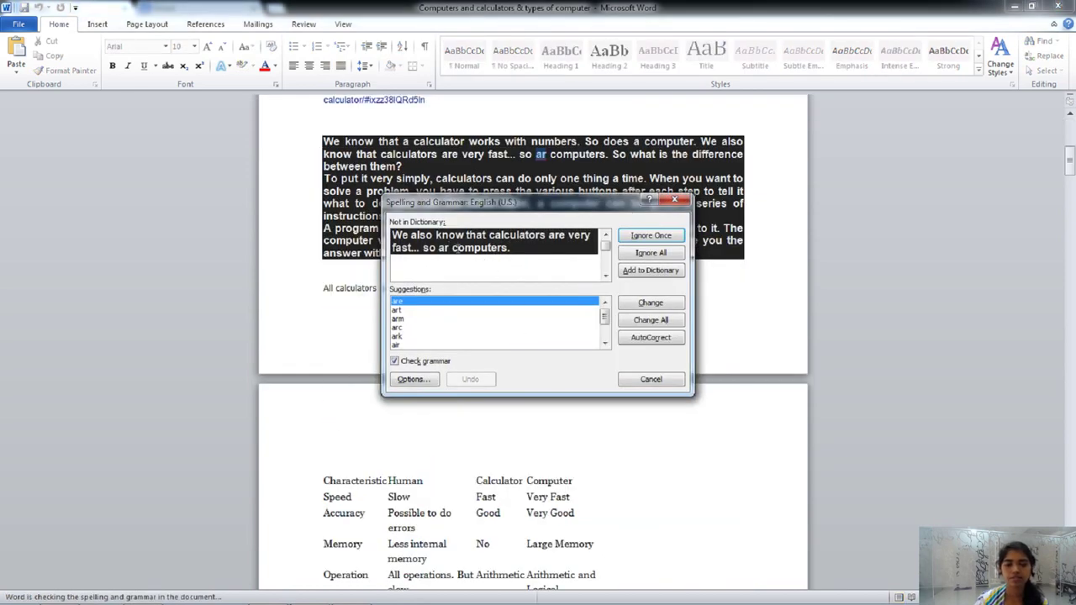
{"action": "left_click", "coordinate": [650, 380]}
{"action": "scroll", "coordinate": [562, 226], "scroll_direction": "up", "scroll_amount": 4}
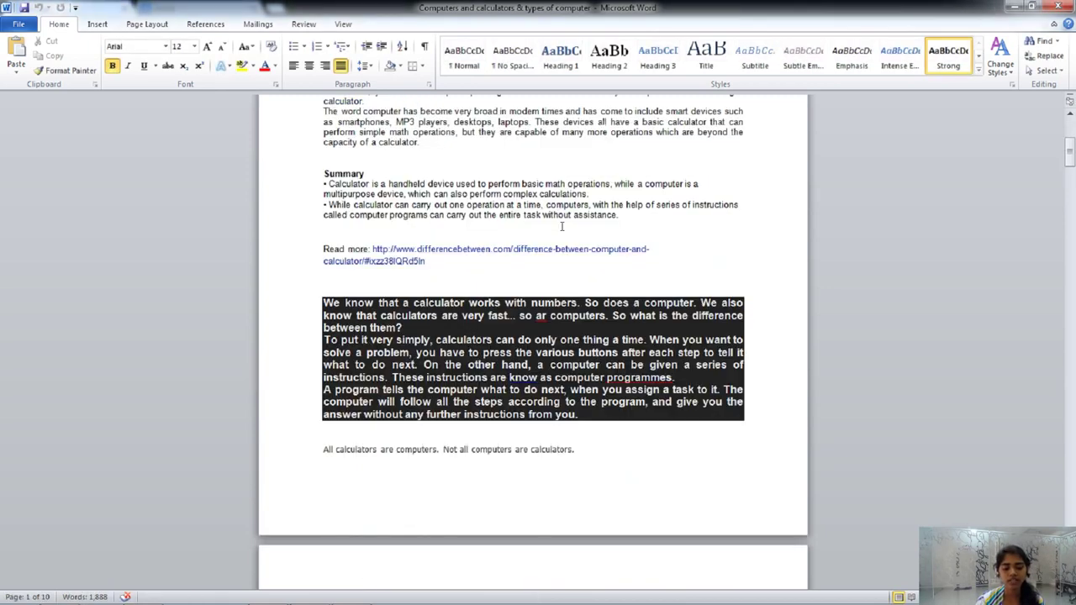
{"action": "scroll", "coordinate": [562, 226], "scroll_direction": "up", "scroll_amount": 6}
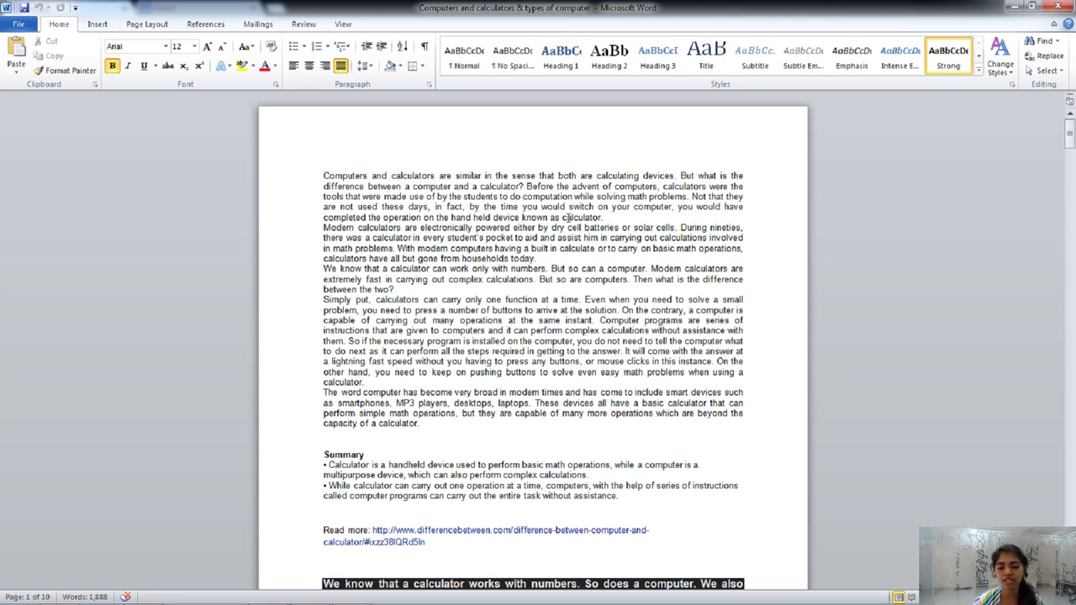
Step: Look up "ar" and the first paragraph's word "between" in the thesaurus, closing the Research results after each lookup
{"action": "key", "text": "shift+F7"}
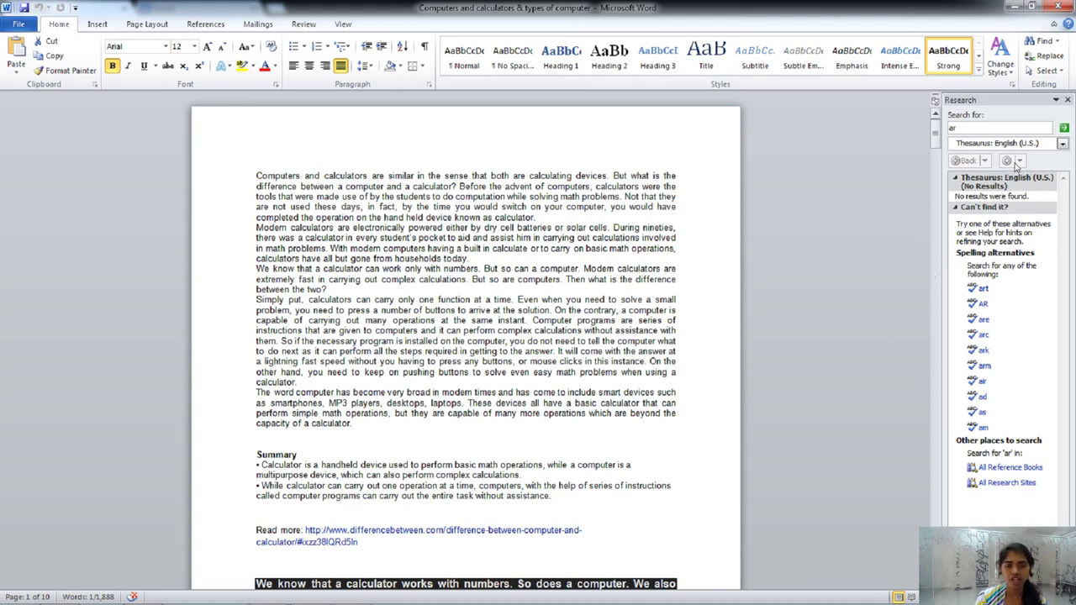
{"action": "left_click", "coordinate": [1068, 100]}
{"action": "left_click", "coordinate": [358, 182]}
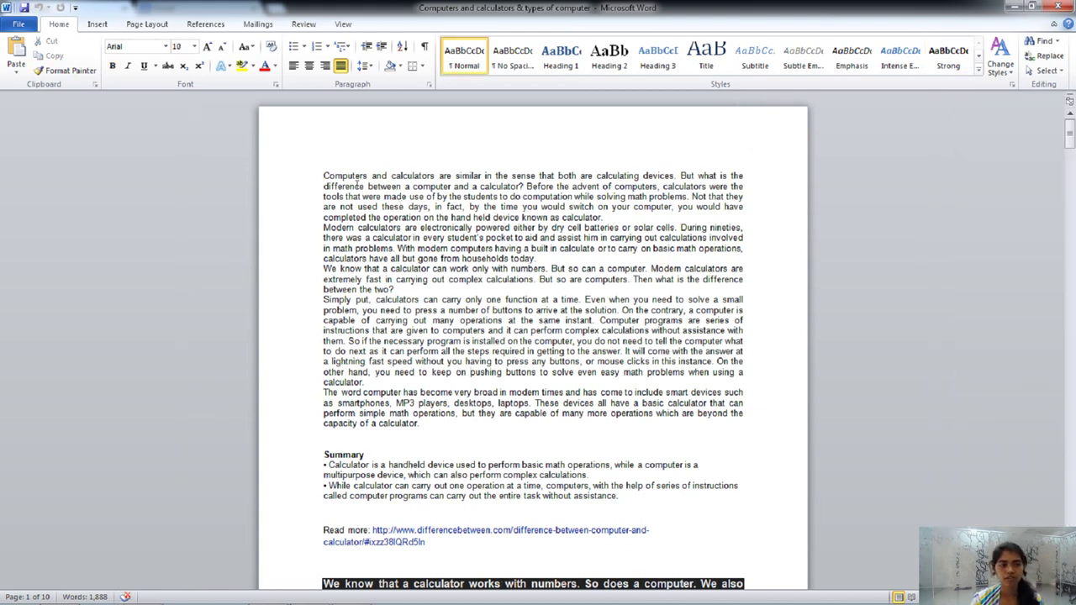
{"action": "left_click_drag", "start_coordinate": [401, 186], "coordinate": [378, 190]}
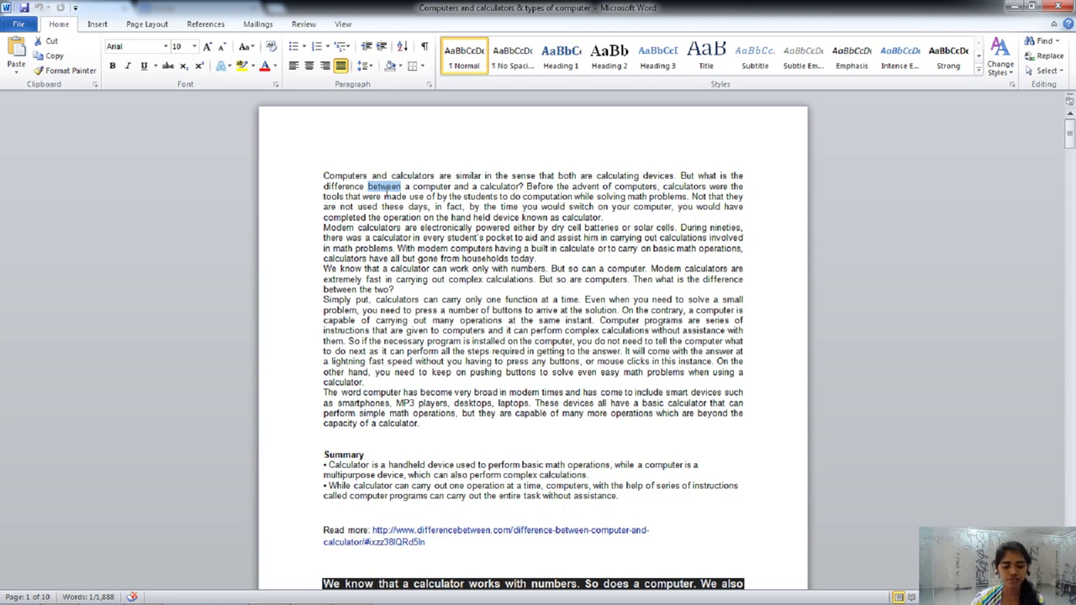
{"action": "key", "text": "shift+F7"}
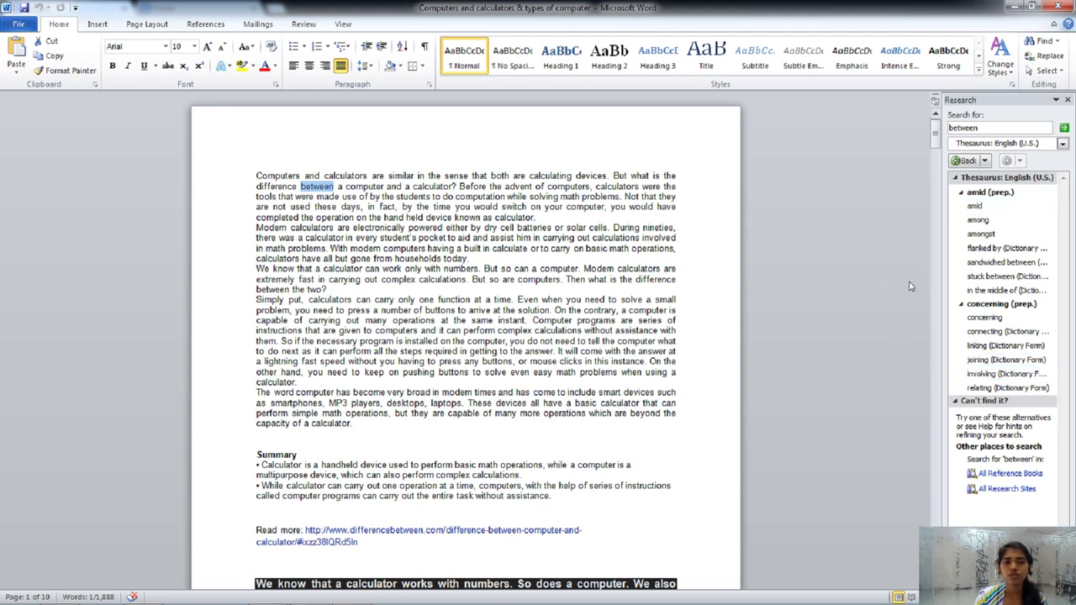
{"action": "left_click", "coordinate": [1068, 99]}
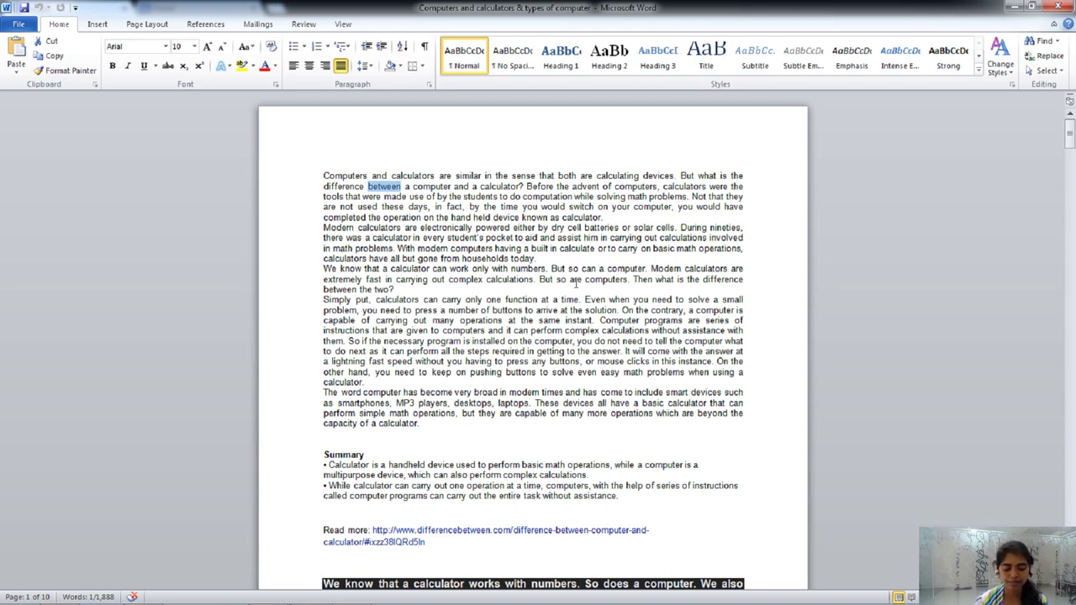
Step: Select single lines in the first two paragraphs, ending with the one starting "there was a calculator", and clear the selection
{"action": "left_click", "coordinate": [558, 252]}
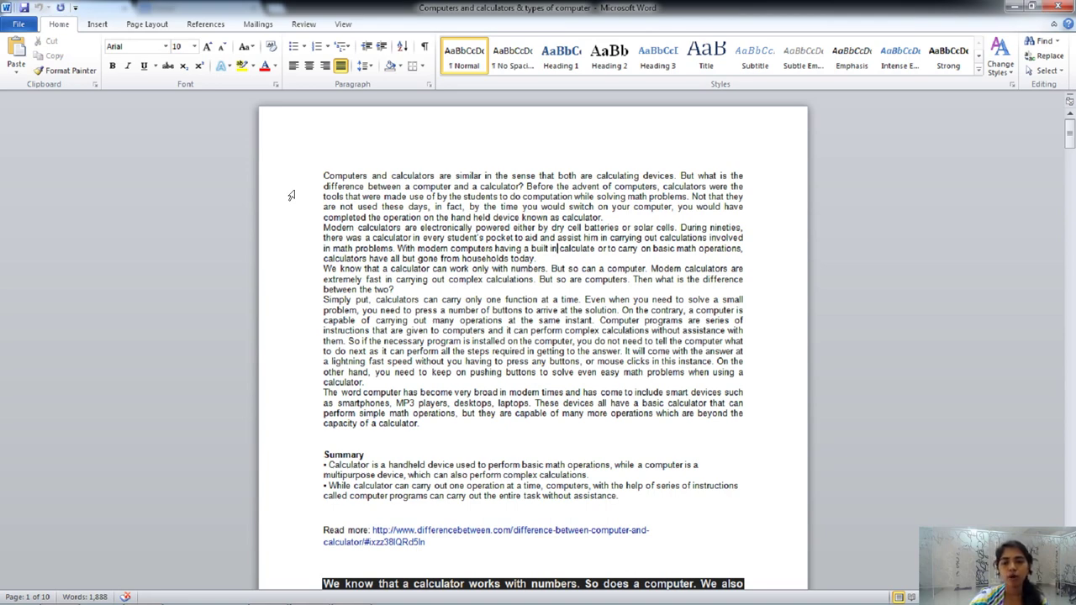
{"action": "left_click", "coordinate": [295, 186]}
{"action": "left_click", "coordinate": [295, 217]}
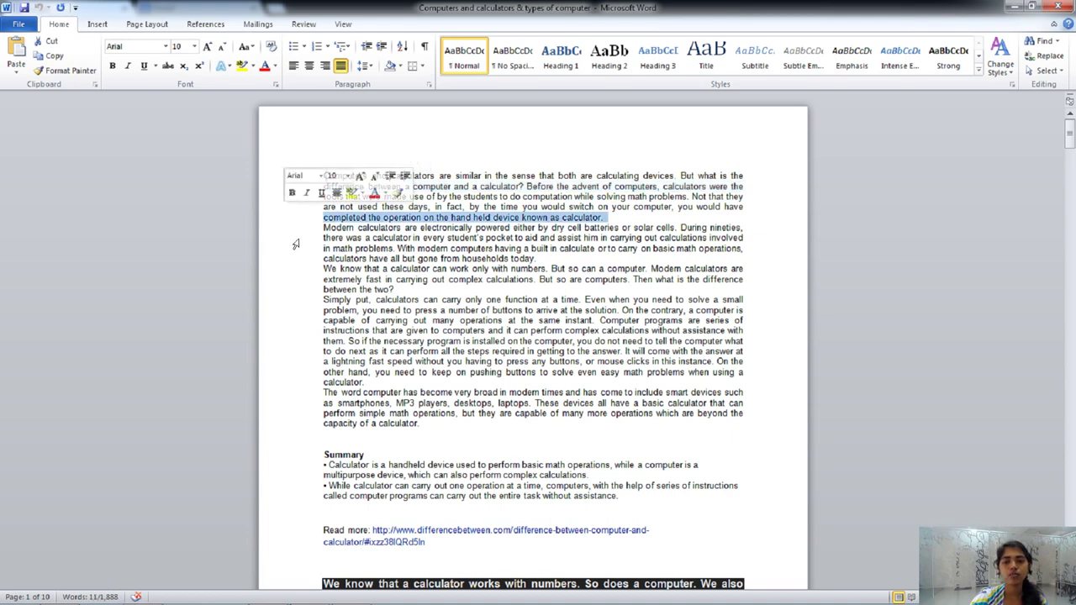
{"action": "left_click", "coordinate": [295, 241]}
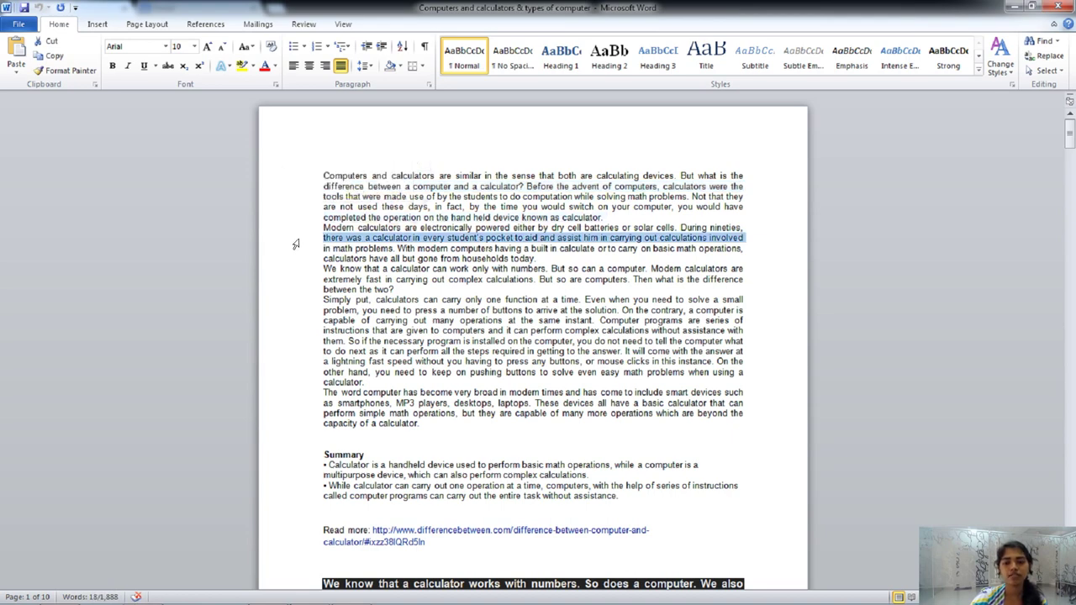
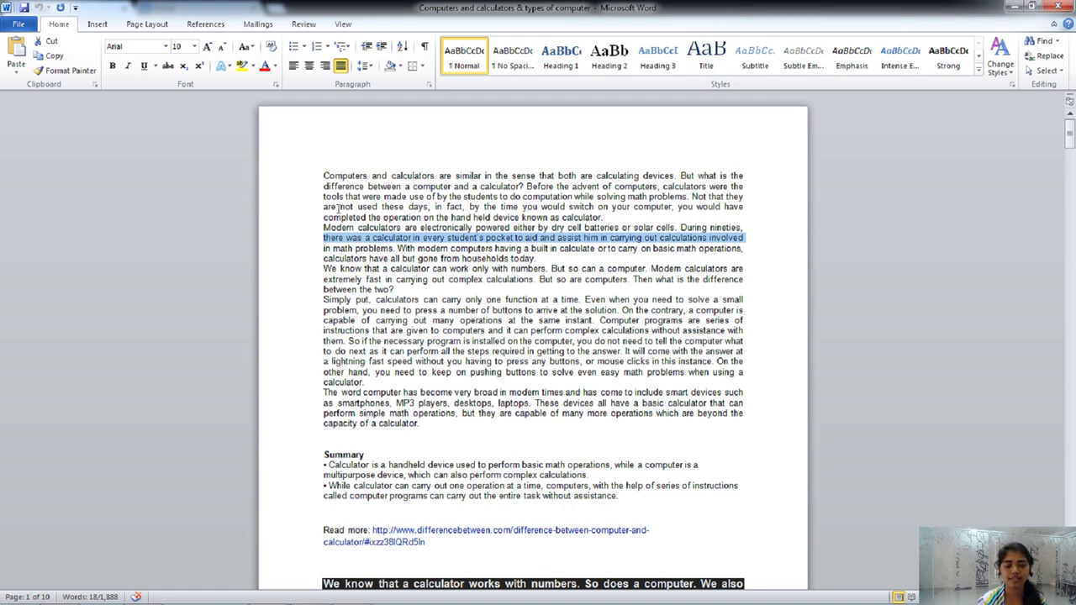
{"action": "left_click", "coordinate": [333, 172]}
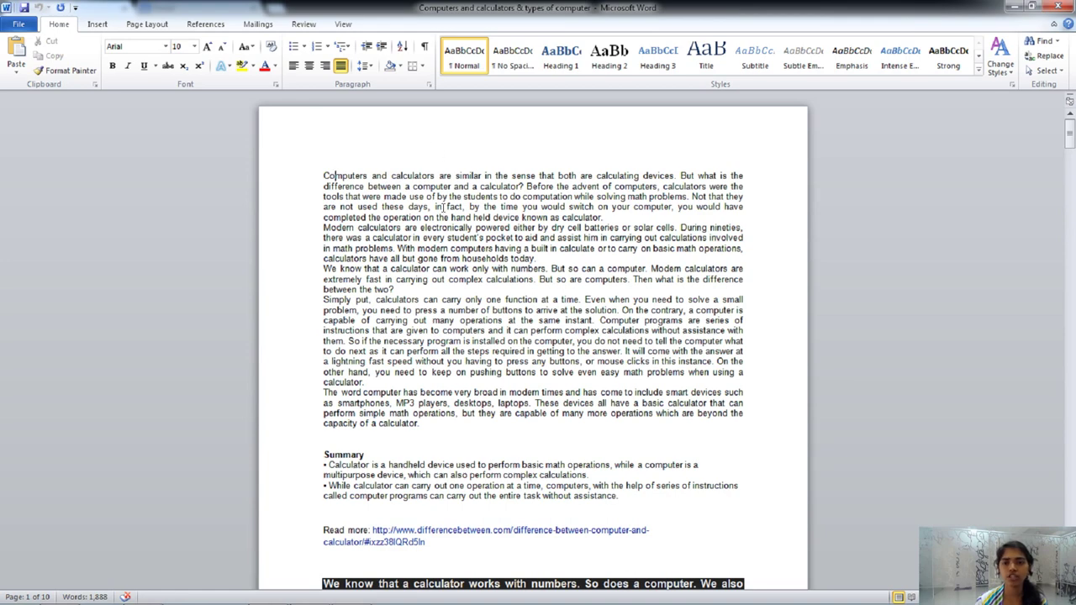
Step: Show and dismiss the ribbon's key tips in Word, and show them in the Function Keys presentation in PowerPoint
{"action": "key", "text": "alt"}
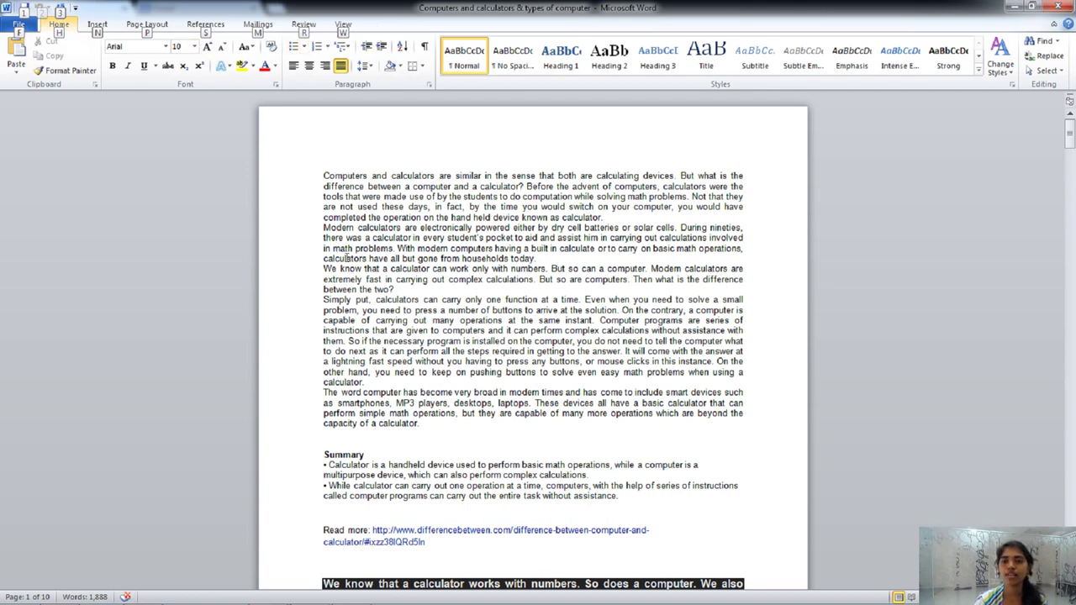
{"action": "key", "text": "Escape"}
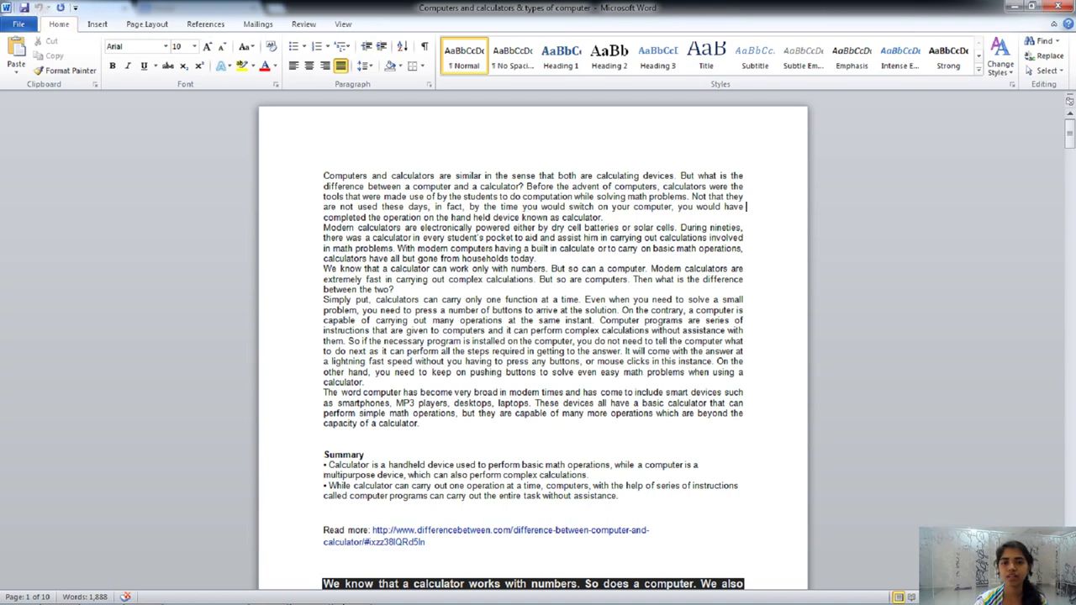
{"action": "left_click", "coordinate": [267, 593]}
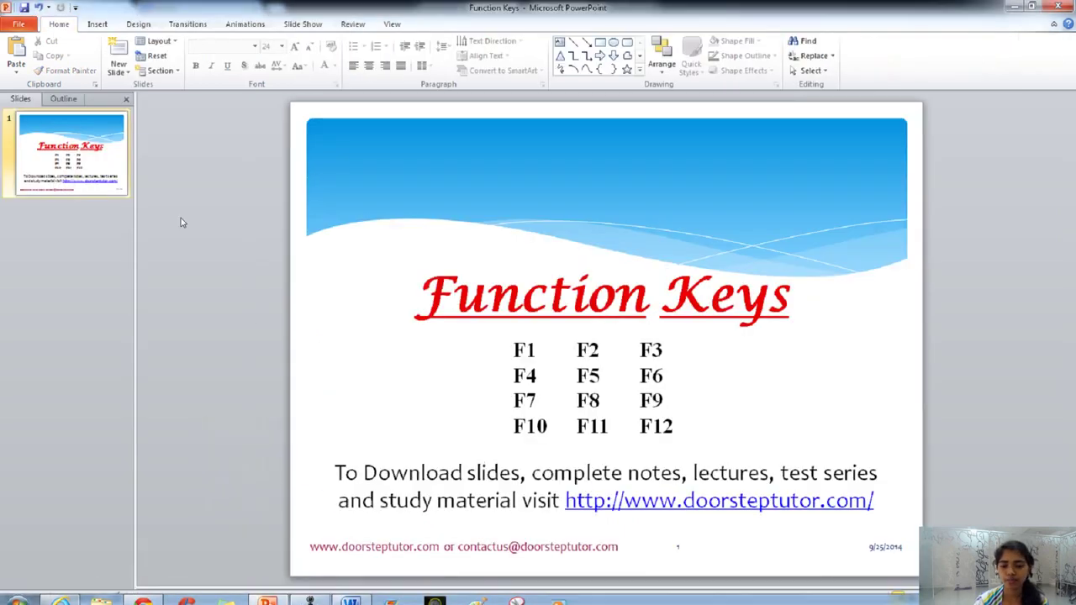
{"action": "key", "text": "alt"}
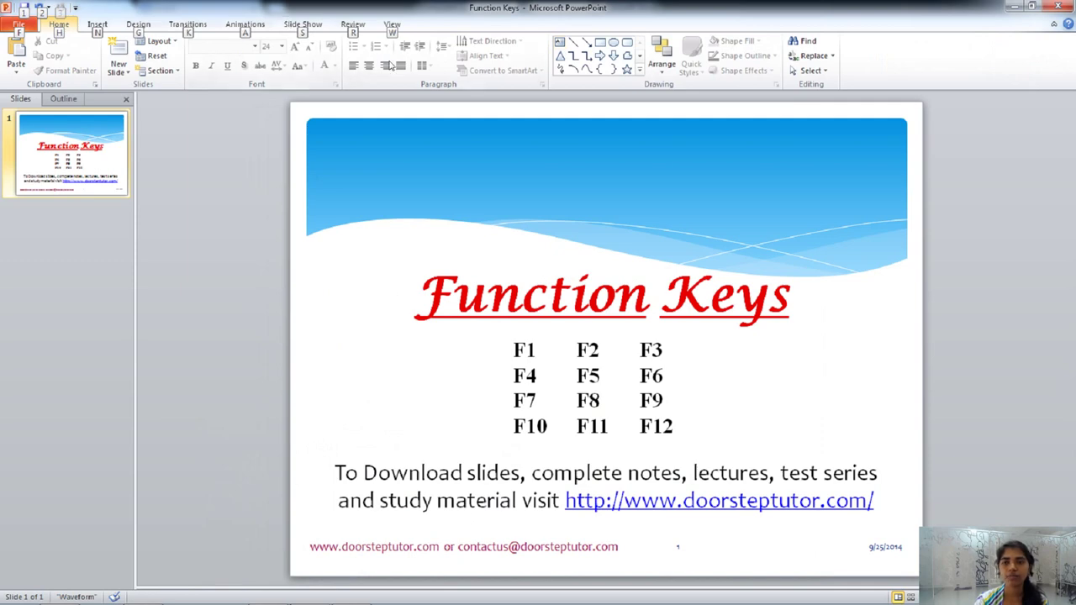
Step: Minimize PowerPoint and open a maximized Windows Explorer window showing the Libraries
{"action": "left_click", "coordinate": [1015, 6]}
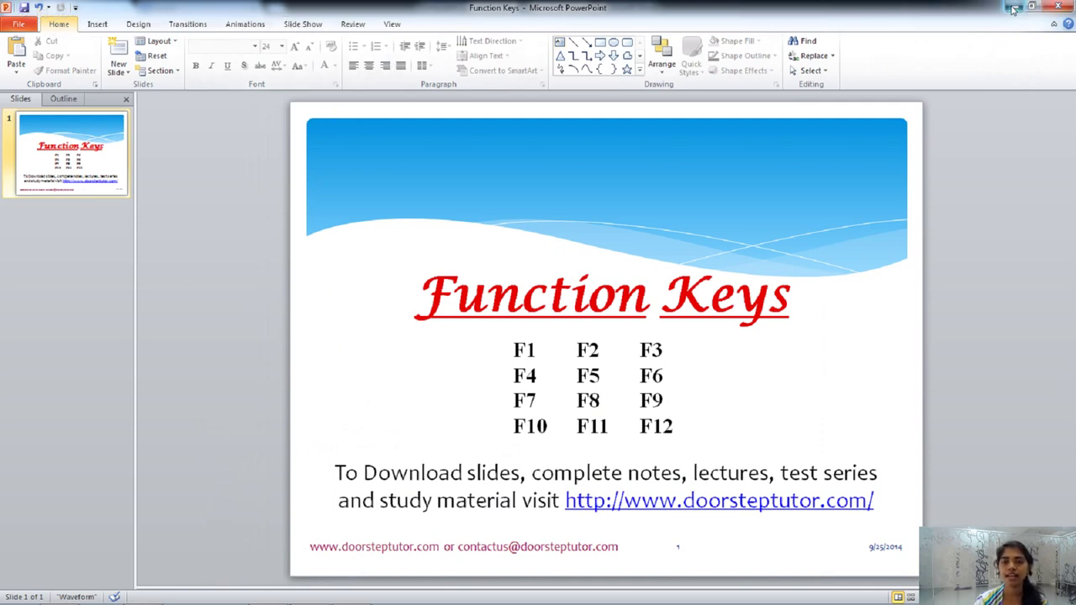
{"action": "left_click", "coordinate": [101, 593]}
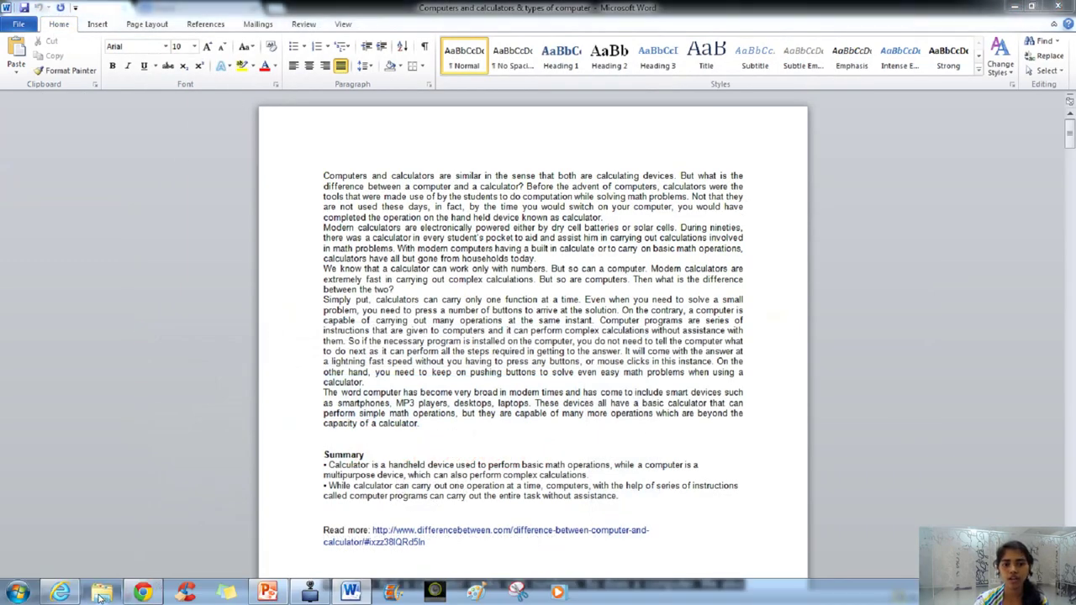
{"action": "left_click", "coordinate": [819, 108]}
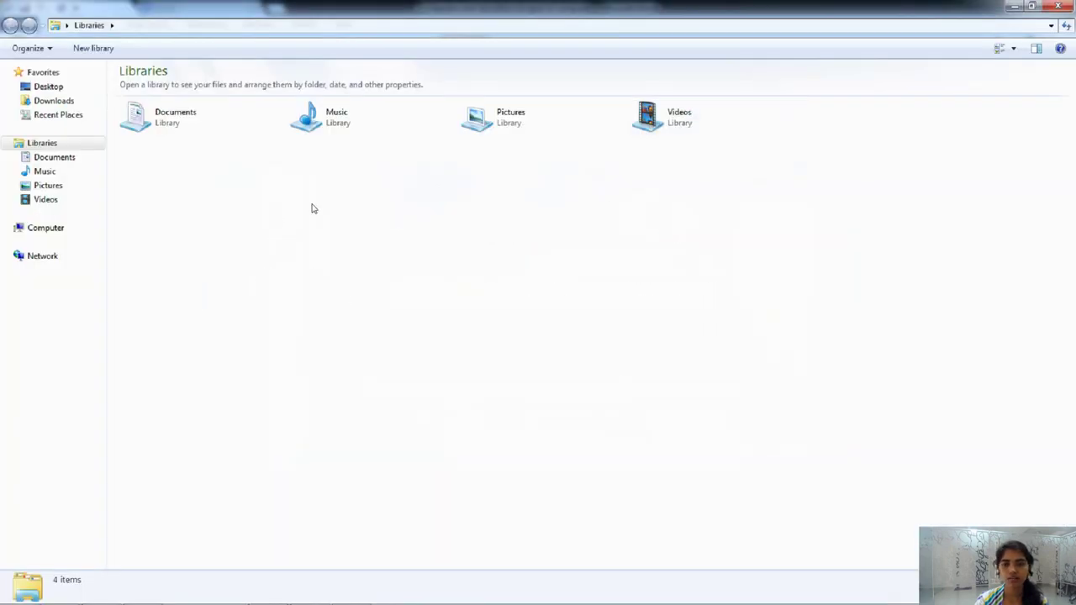
Step: Show and hide Windows Explorer's menu bar, and minimize the Explorer, Word and Chrome windows to reach the desktop
{"action": "key", "text": "alt"}
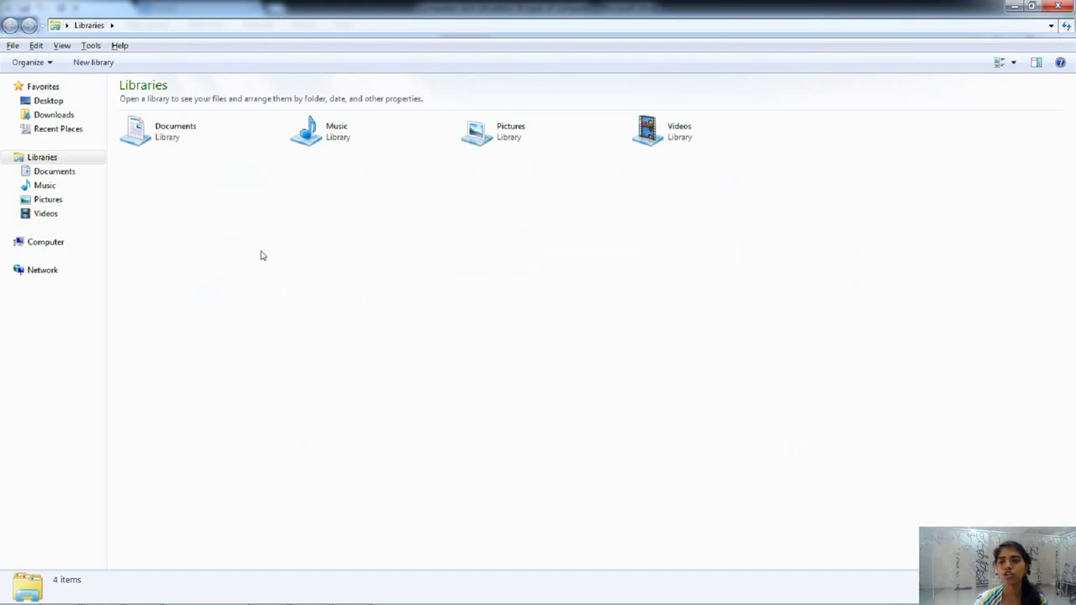
{"action": "key", "text": "alt"}
{"action": "left_click", "coordinate": [1015, 6]}
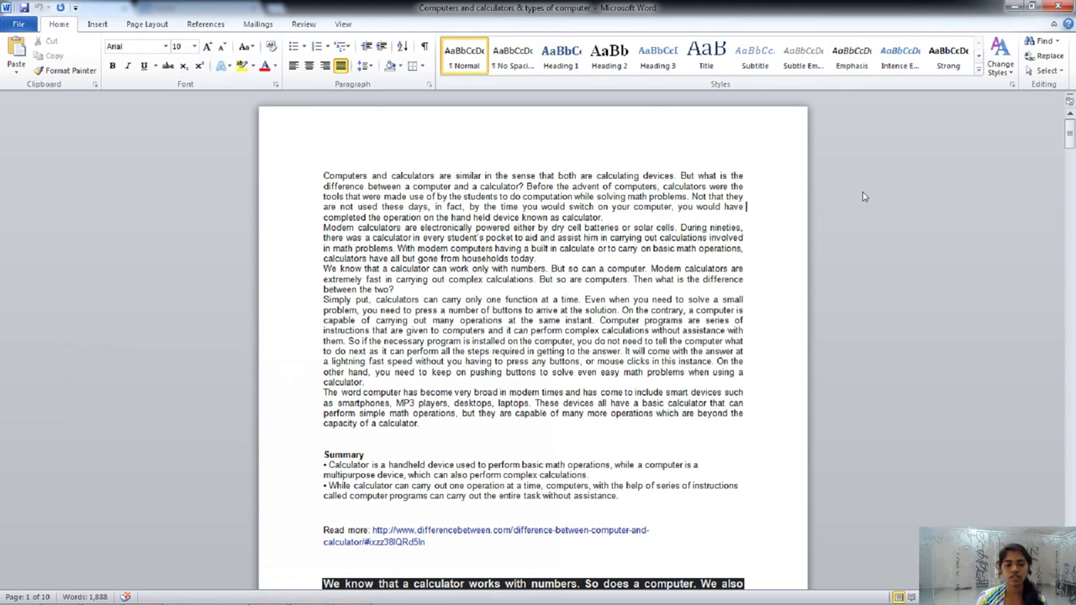
{"action": "left_click", "coordinate": [1016, 6]}
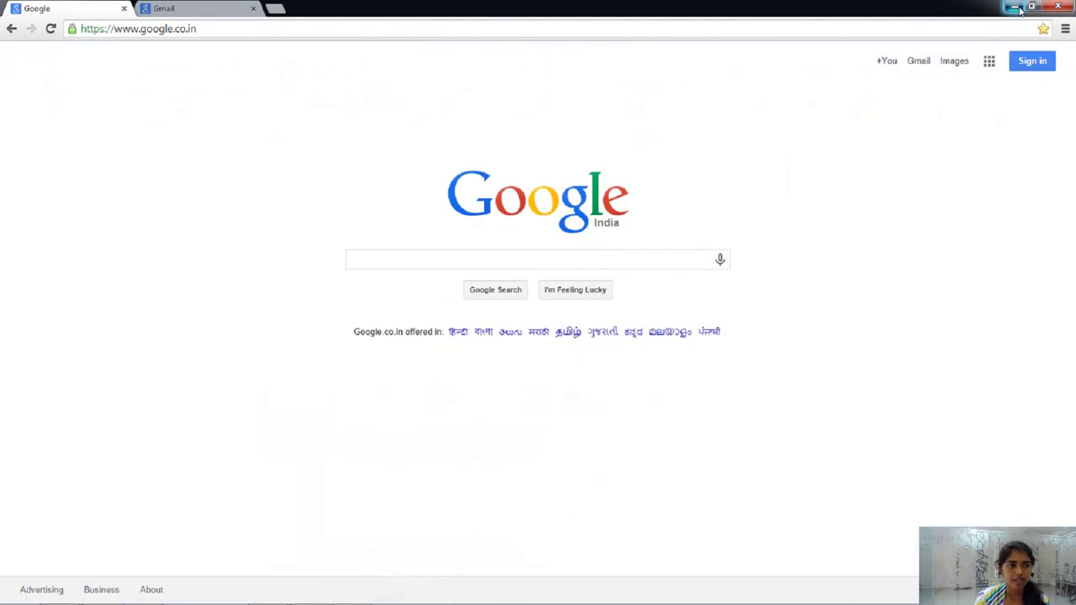
{"action": "left_click", "coordinate": [1015, 7]}
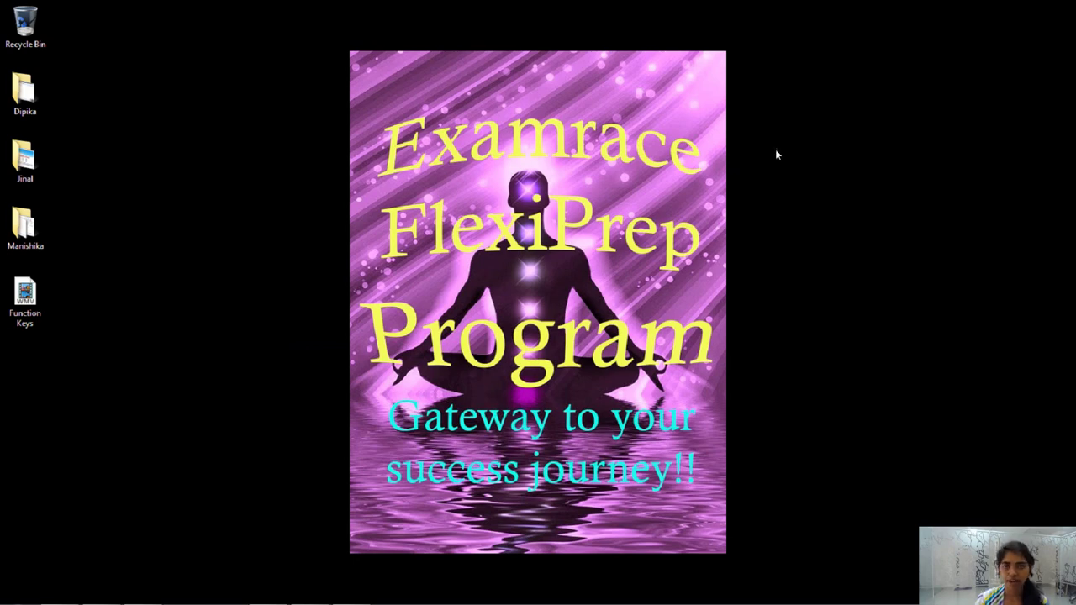
Step: Show and dismiss the taskbar's shortcut menu, and do the same with the desktop's shortcut menu
{"action": "key", "text": "Menu"}
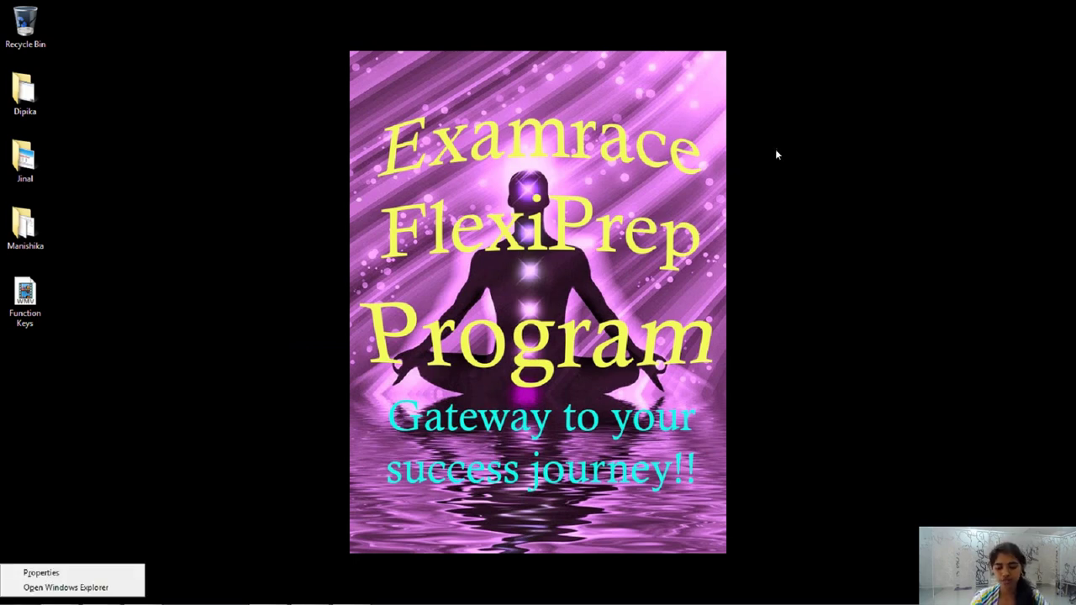
{"action": "key", "text": "Escape"}
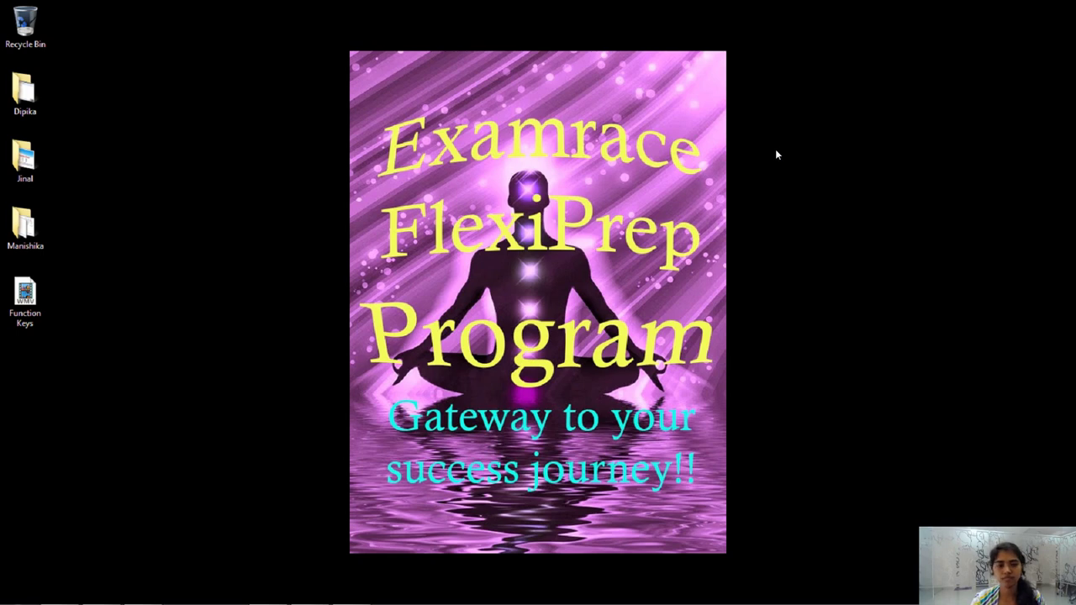
{"action": "key", "text": "shift+F10"}
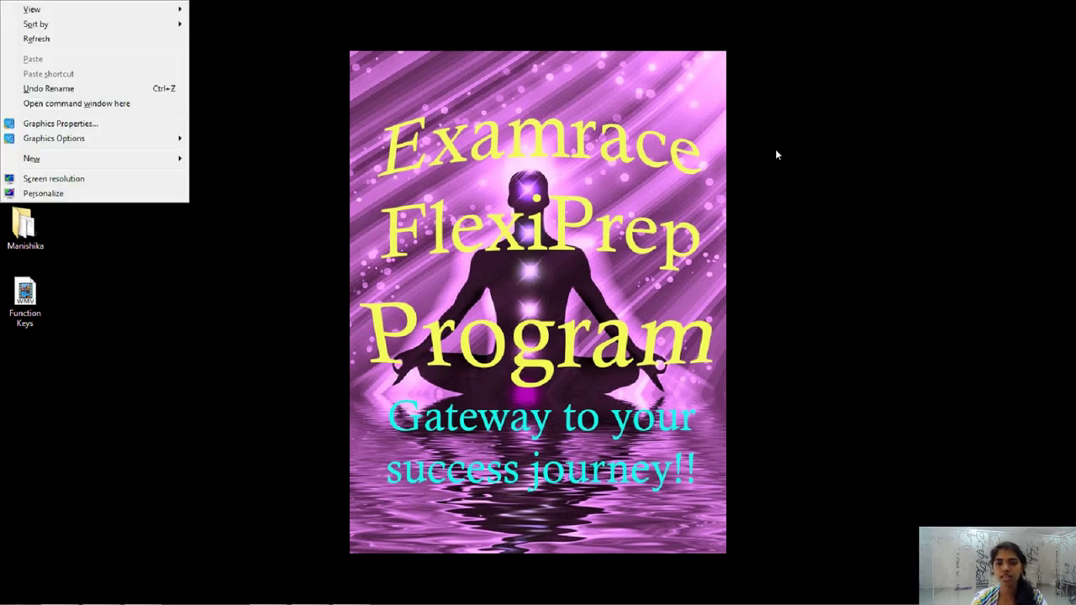
{"action": "left_click", "coordinate": [290, 79]}
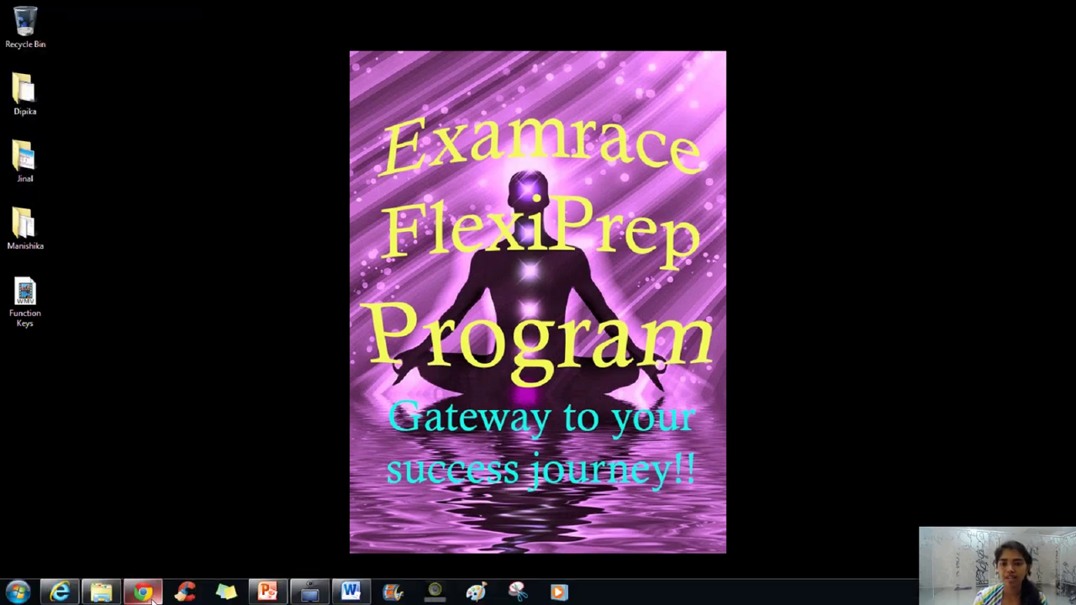
Step: Switch to Chrome, show and dismiss the address bar's shortcut menu, and toggle full-screen view of the Google page on and off
{"action": "left_click", "coordinate": [143, 592]}
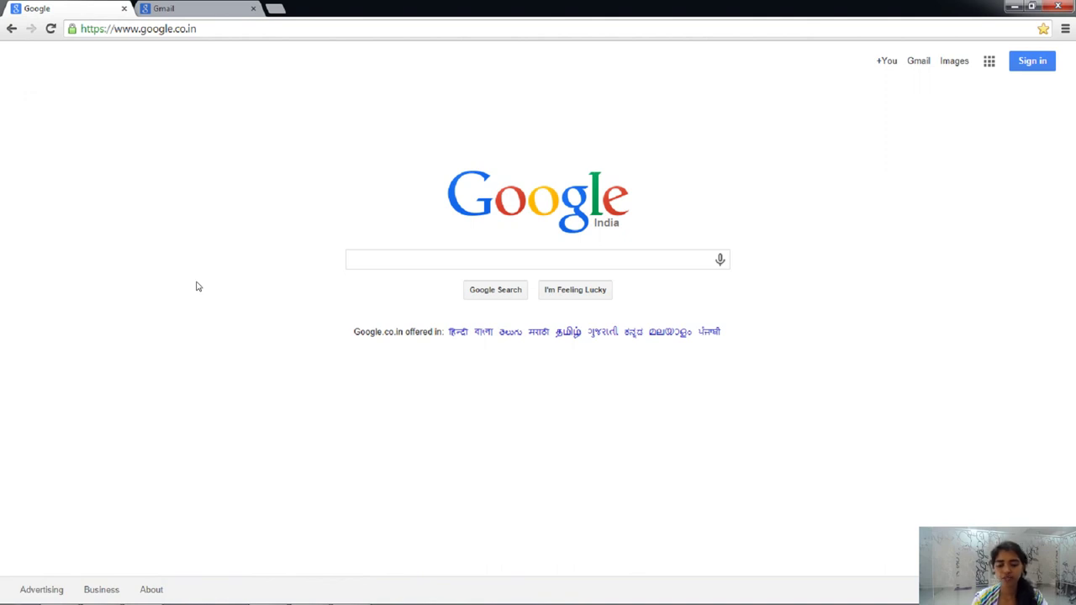
{"action": "left_click", "coordinate": [331, 24]}
{"action": "key", "text": "Menu"}
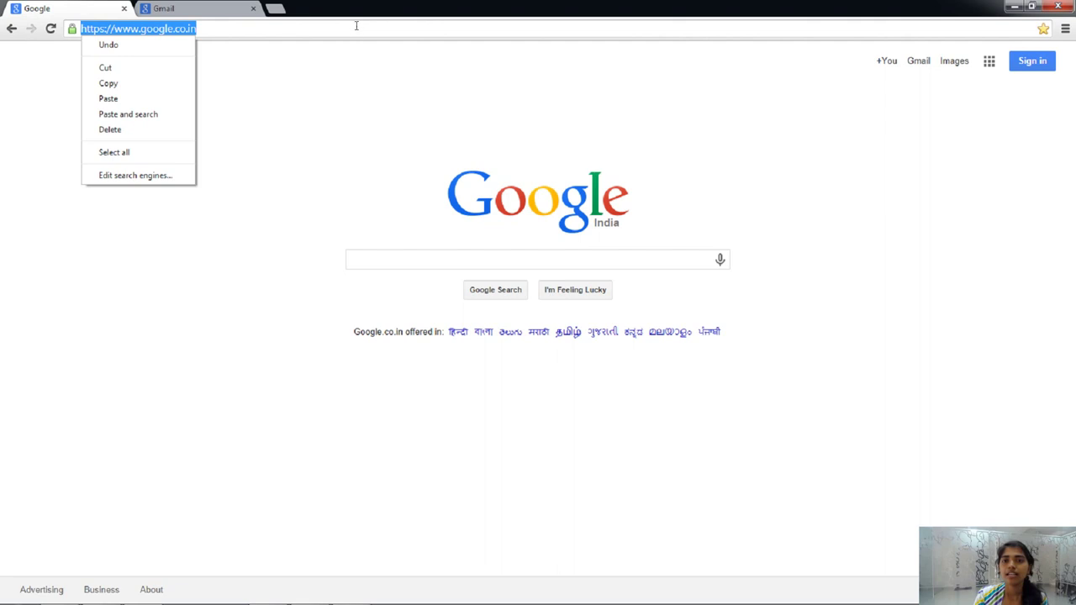
{"action": "right_click", "coordinate": [358, 27]}
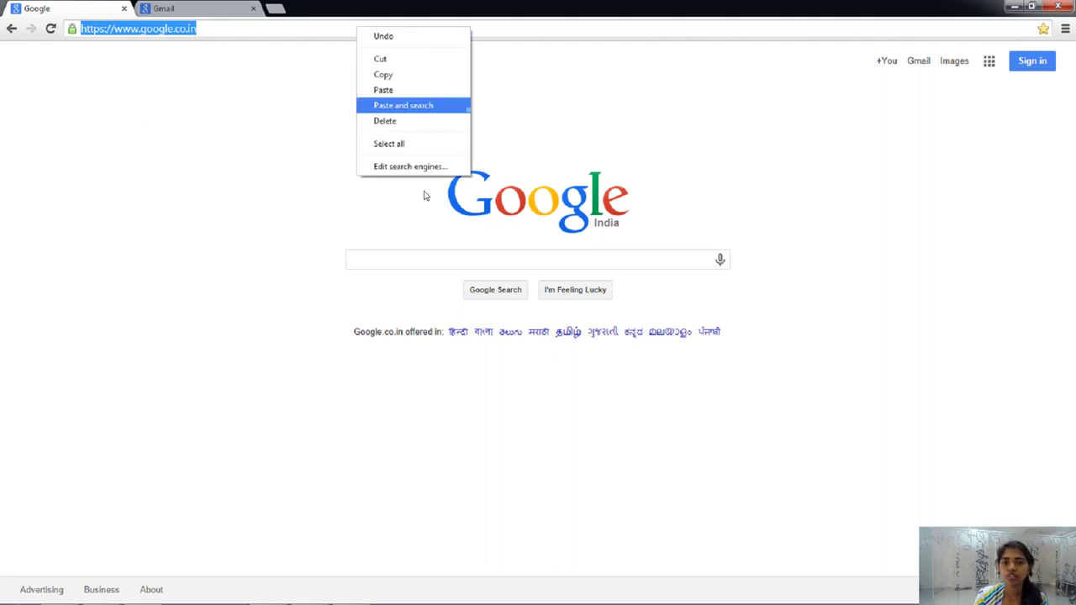
{"action": "left_click", "coordinate": [215, 214]}
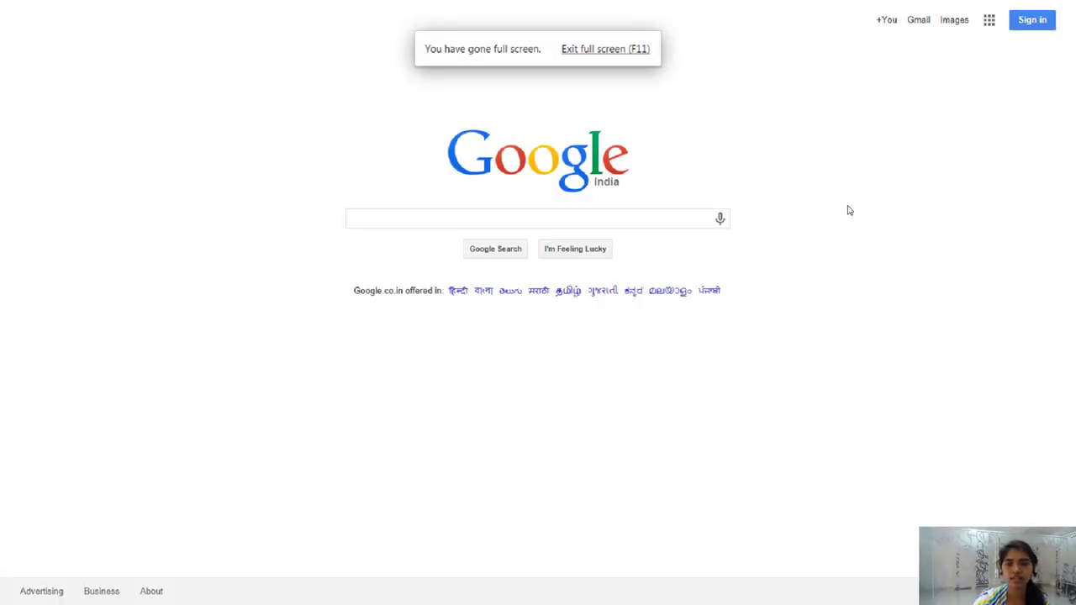
{"action": "key", "text": "F11"}
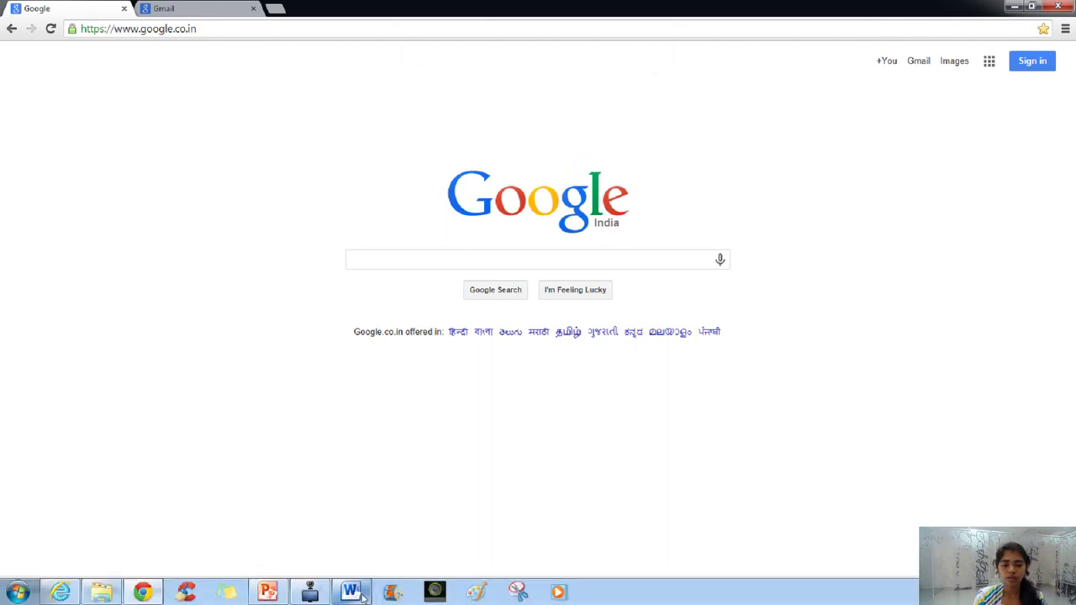
Step: Switch to the Word document and jump from field to field until the "hard drive" link is selected
{"action": "left_click", "coordinate": [351, 593]}
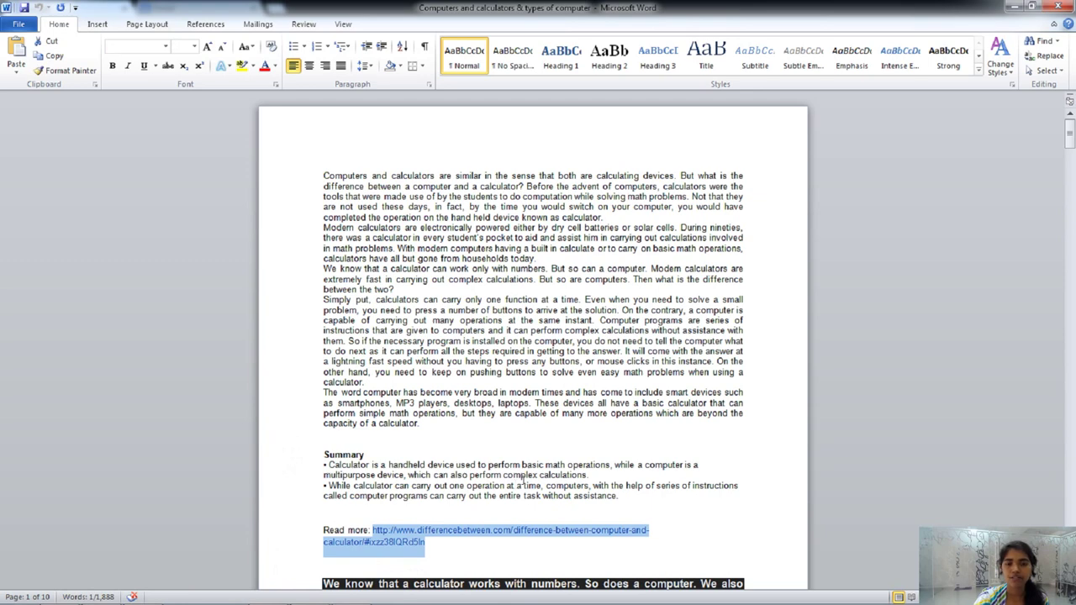
{"action": "key", "text": "F11"}
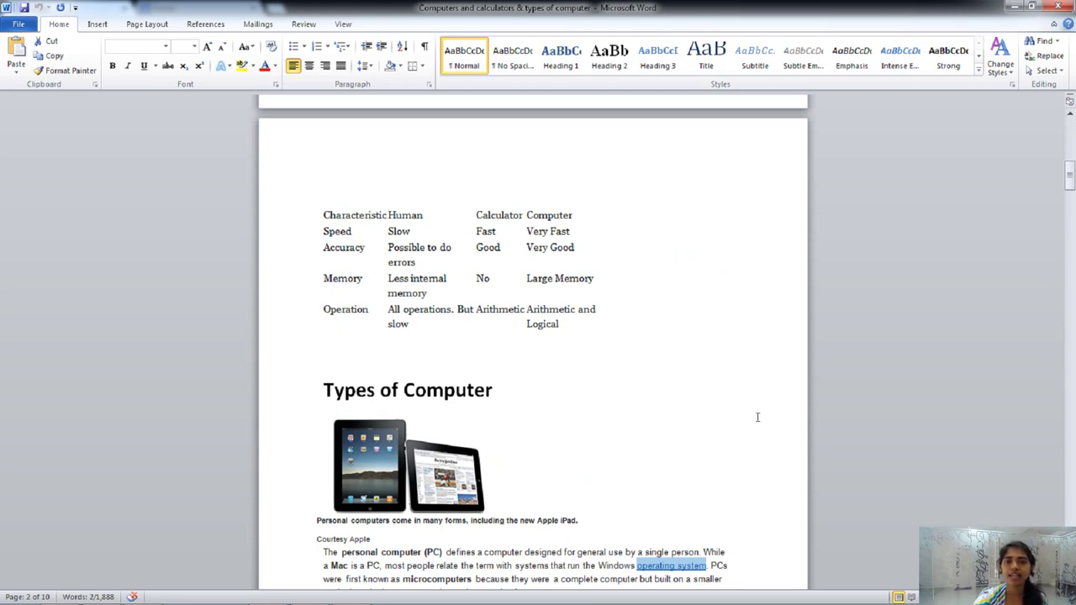
{"action": "key", "text": "F11"}
{"action": "key", "text": "F11"}
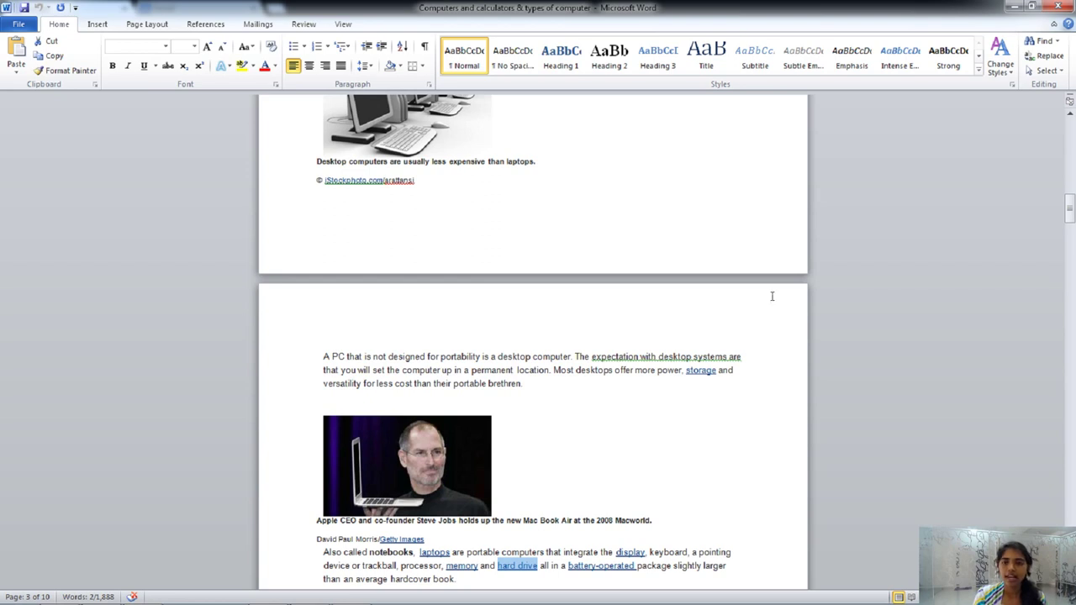
{"action": "left_click", "coordinate": [1014, 8]}
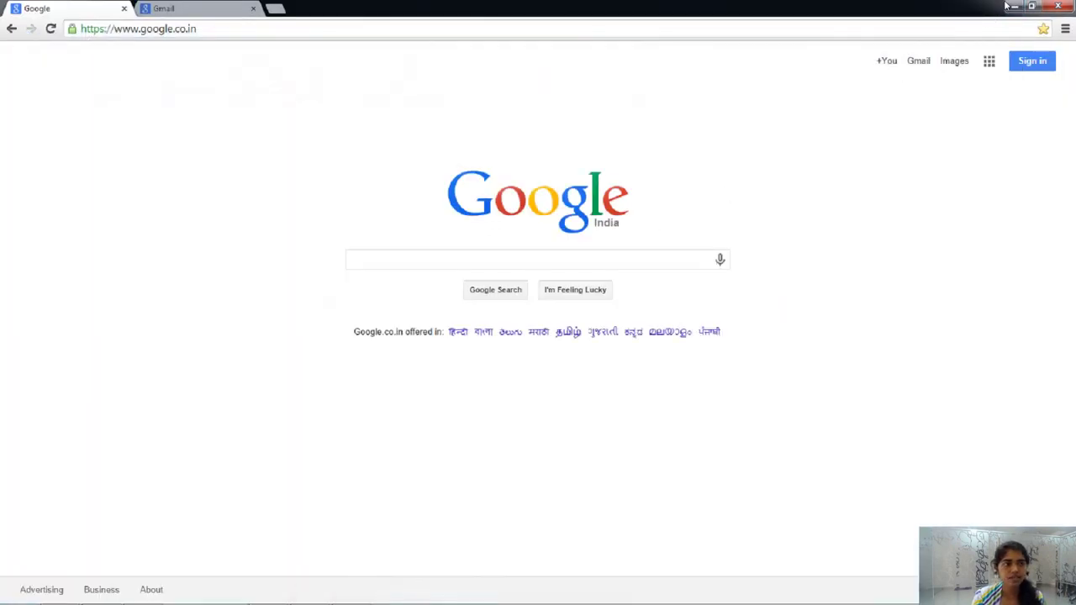
{"action": "mouse_move", "coordinate": [238, 598]}
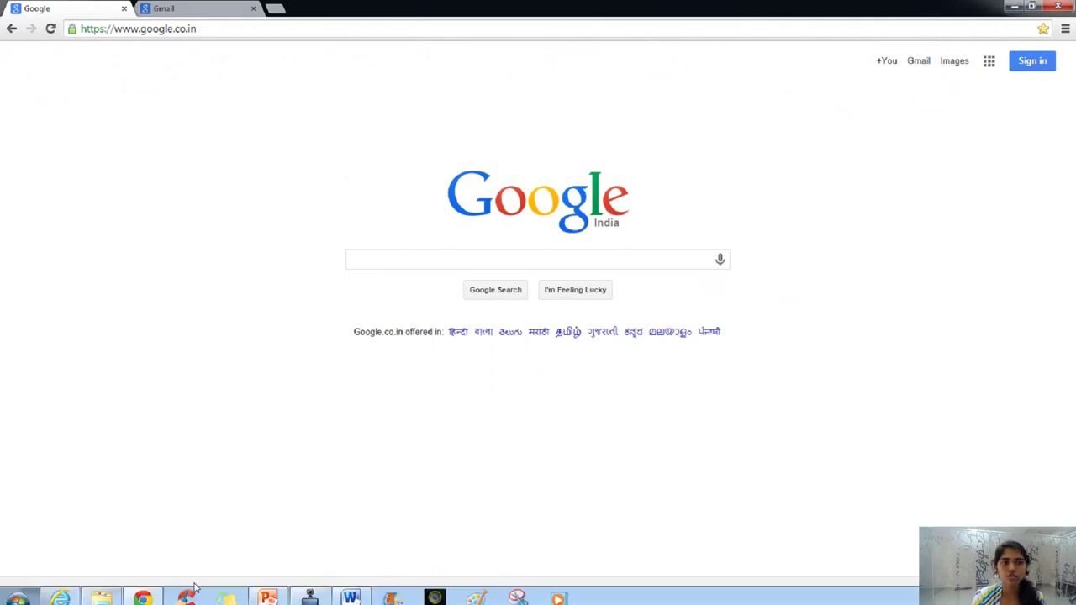
{"action": "left_click", "coordinate": [340, 594]}
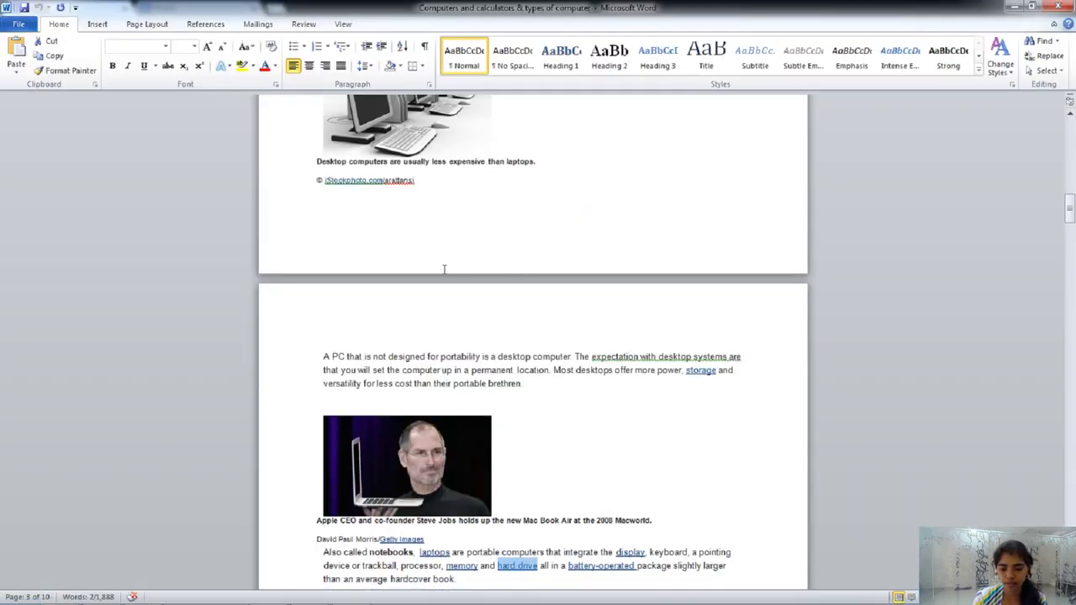
Step: Return to the document's first page, and show and cancel the Save As dialog and the Open dialog
{"action": "scroll", "coordinate": [454, 294], "scroll_direction": "up", "scroll_amount": 3}
{"action": "scroll", "coordinate": [448, 273], "scroll_direction": "up", "scroll_amount": 15}
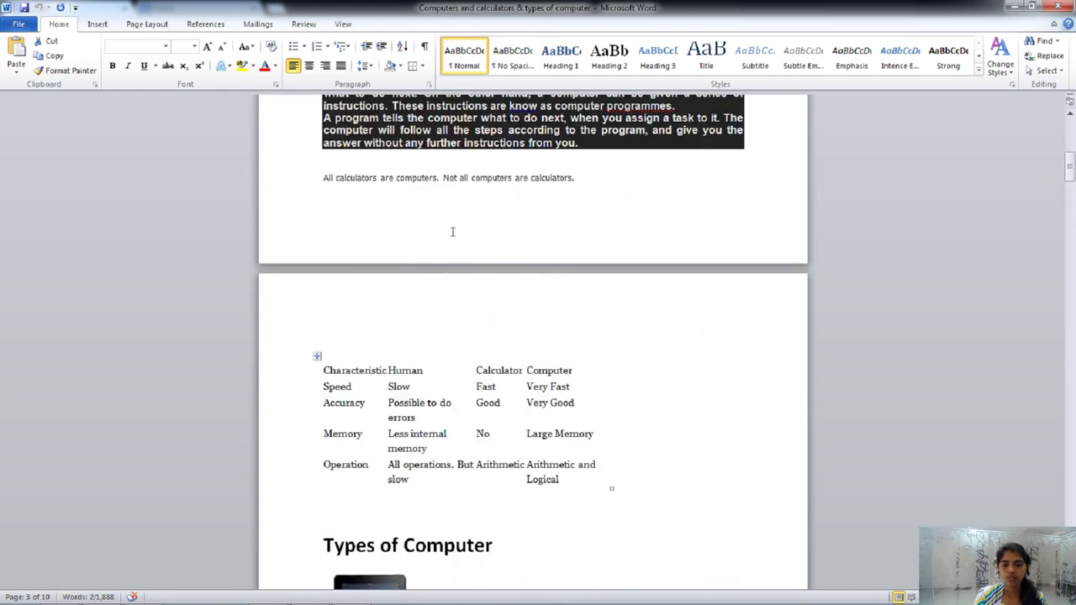
{"action": "scroll", "coordinate": [446, 187], "scroll_direction": "up", "scroll_amount": 3}
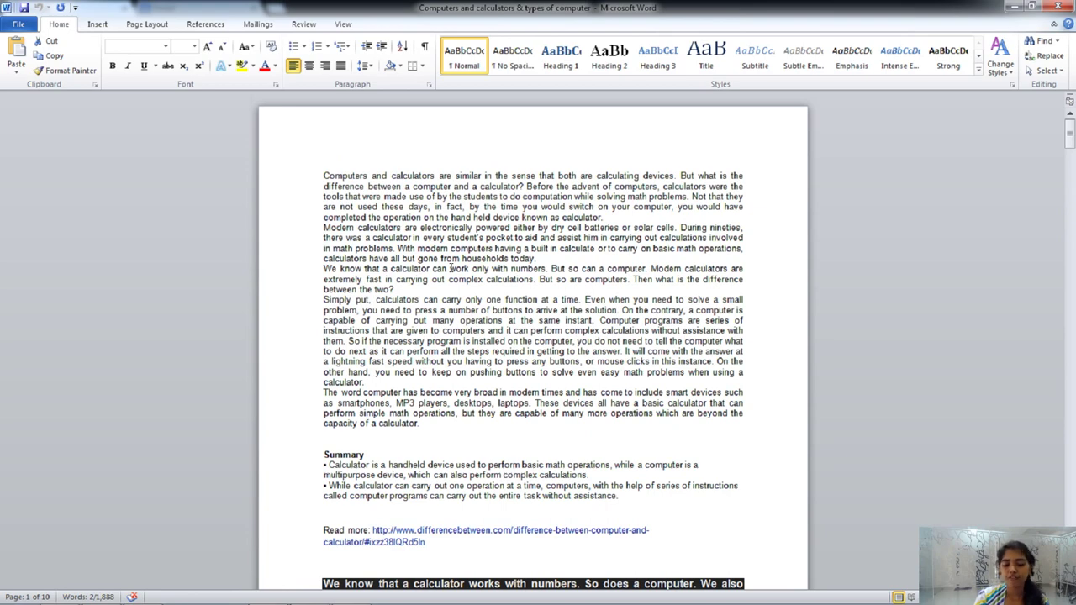
{"action": "key", "text": "F12"}
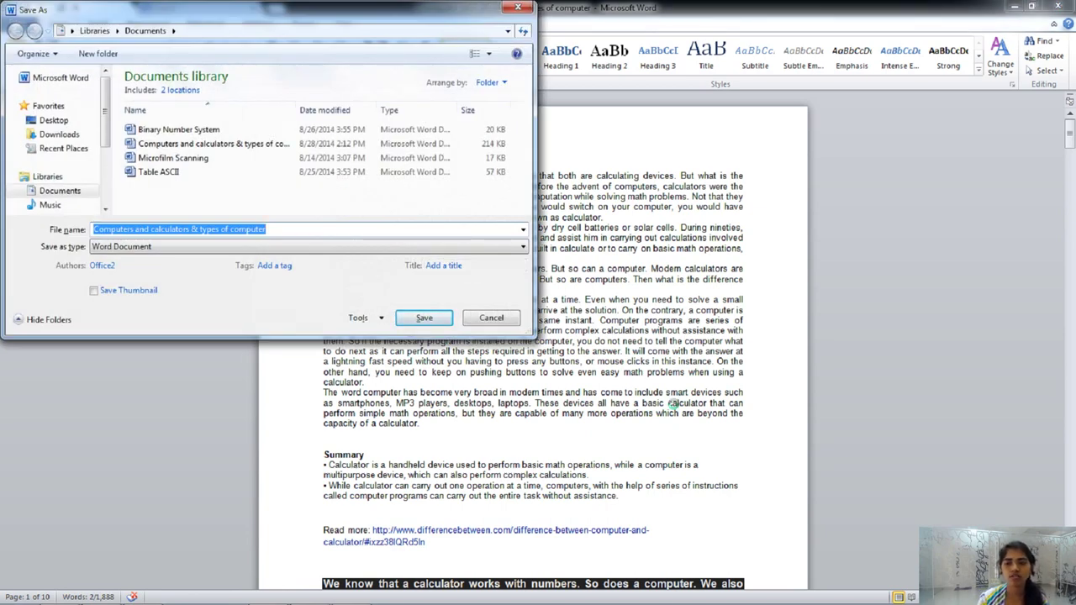
{"action": "left_click", "coordinate": [491, 325]}
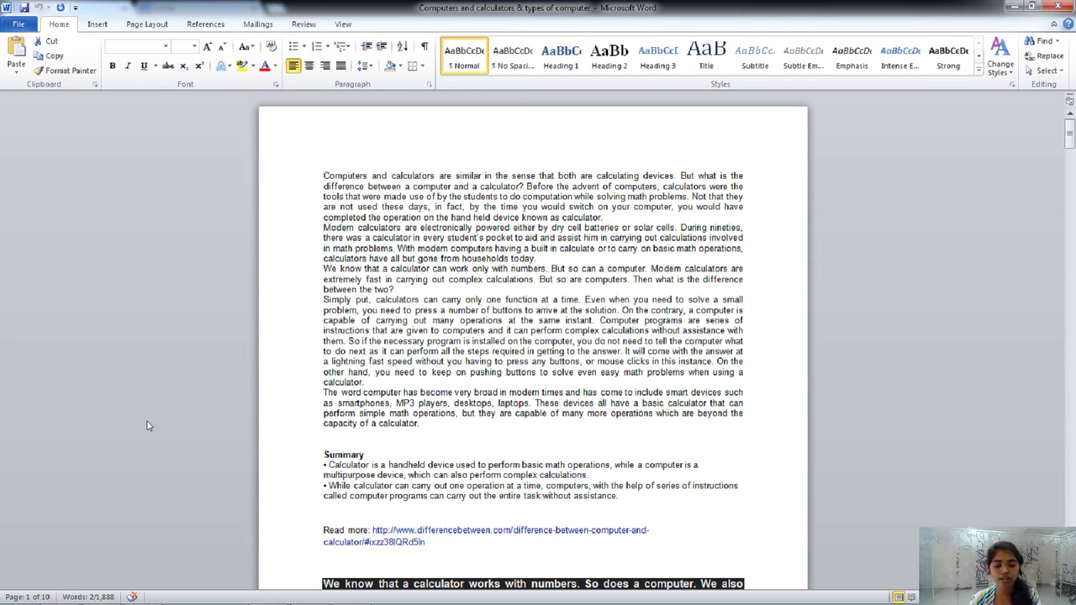
{"action": "key", "text": "ctrl+o"}
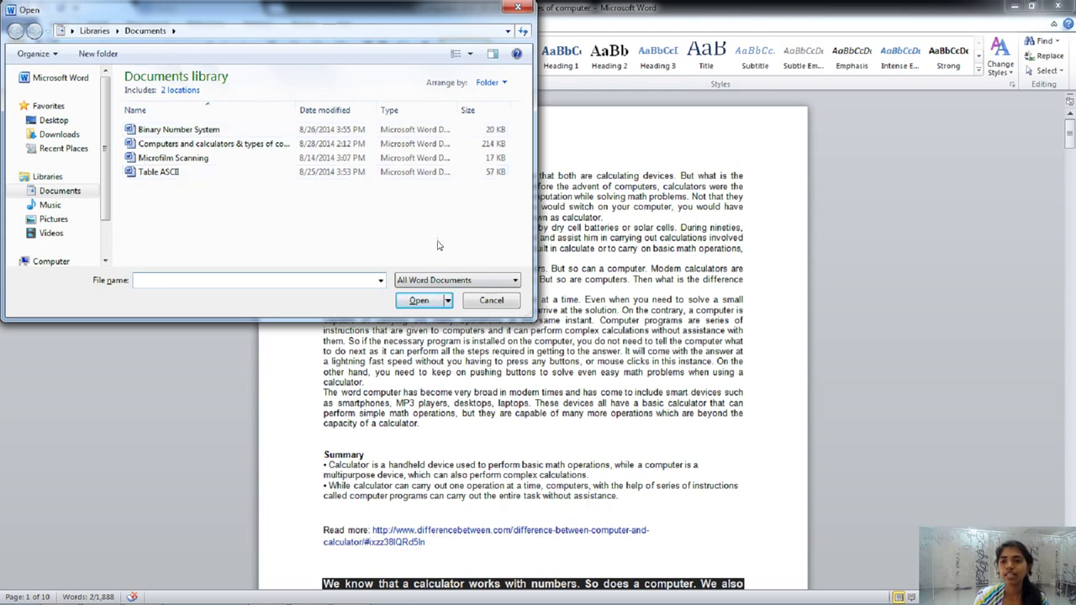
{"action": "left_click", "coordinate": [493, 301]}
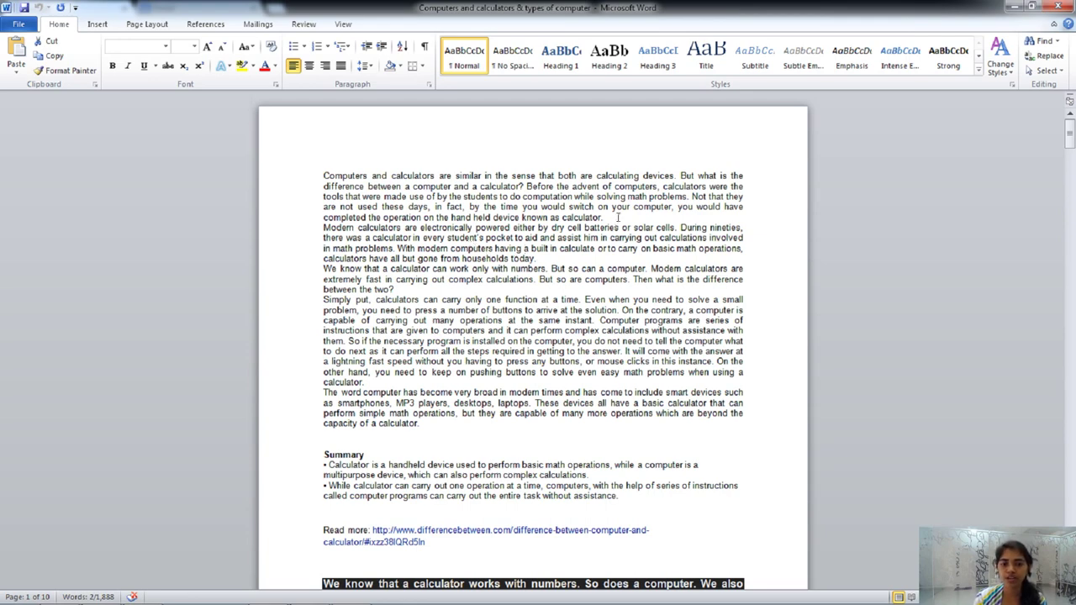
Step: Select and deselect the line starting "there was a calculator", and show the document's print settings and preview before returning to the text
{"action": "left_click", "coordinate": [289, 239]}
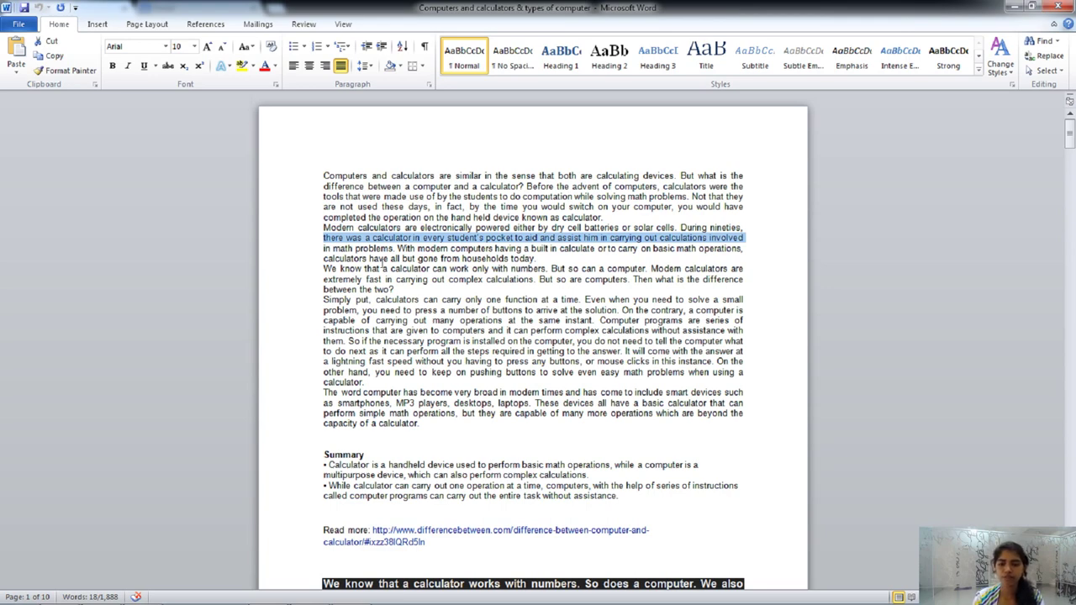
{"action": "left_click", "coordinate": [428, 279]}
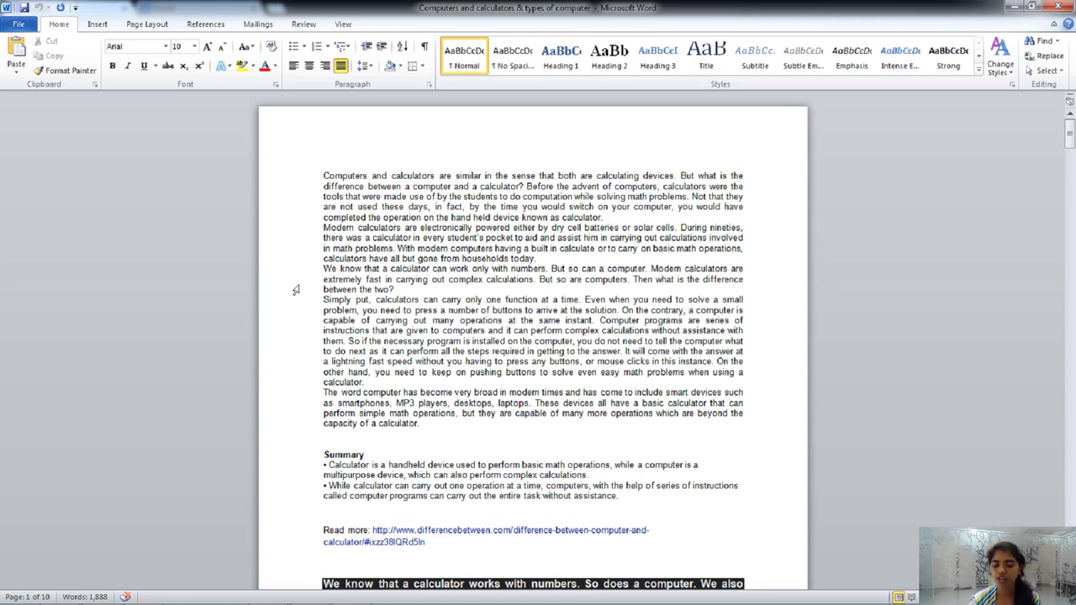
{"action": "key", "text": "ctrl+p"}
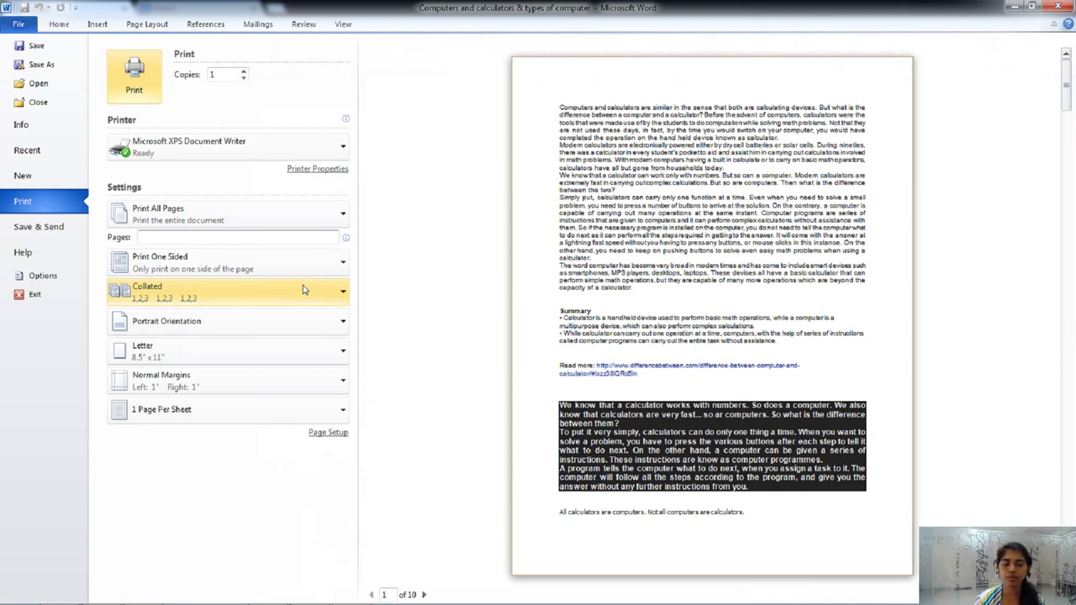
{"action": "left_click", "coordinate": [66, 25]}
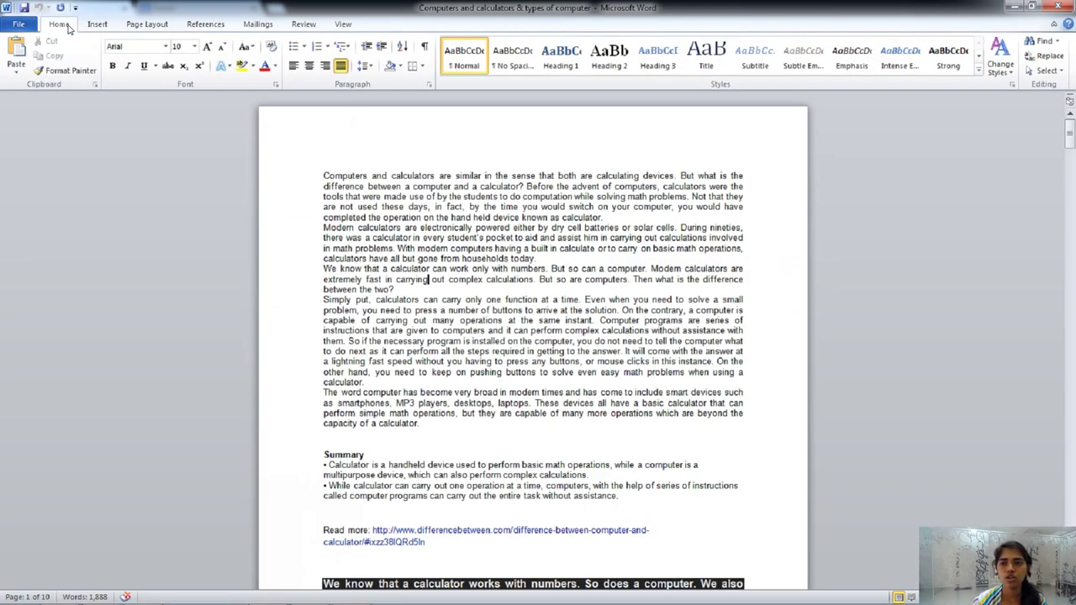